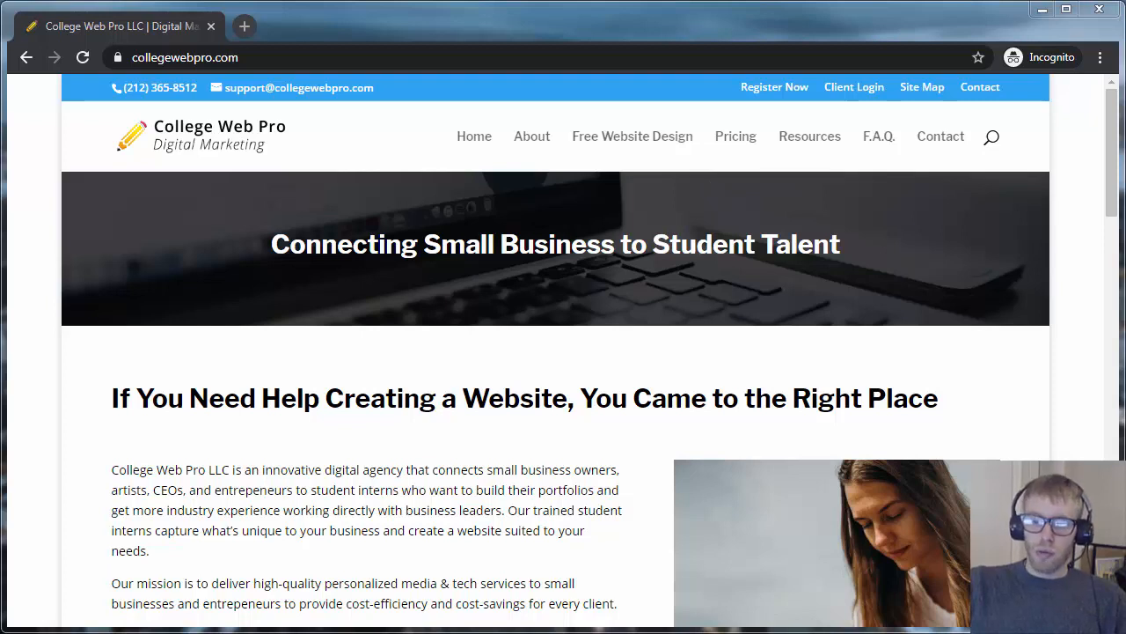
Bring the Notepad++ notes up-left over the website and select the sample addresses on lines 4–10.
key(alt+Tab)
drag(951, 481, 806, 298)
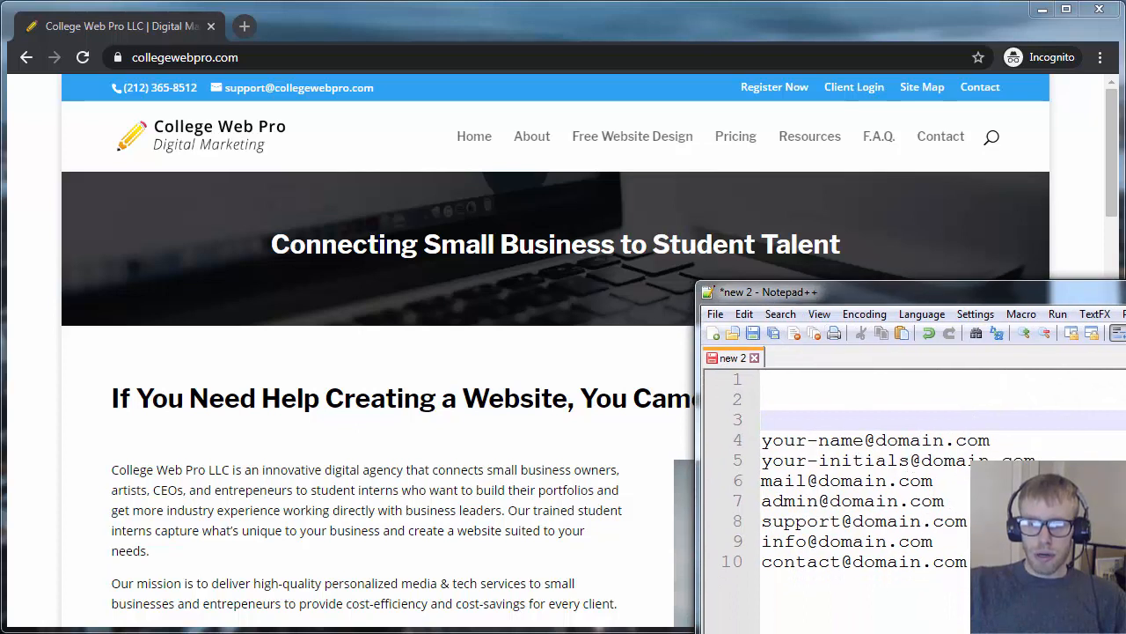
drag(967, 562, 762, 440)
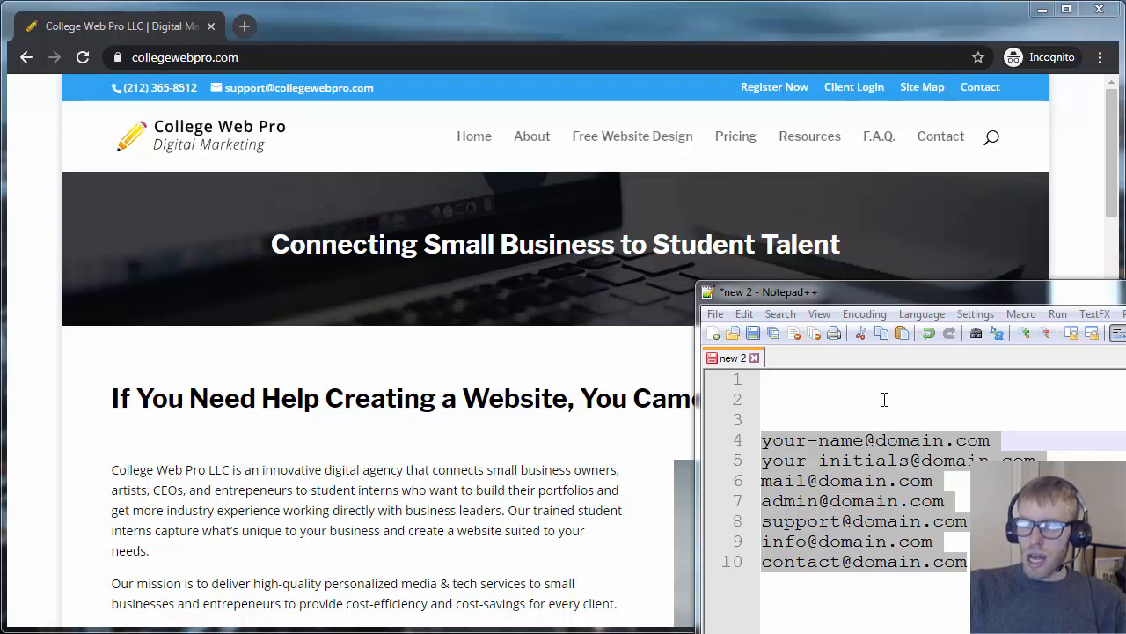
Add blank lines at the top of the note and type the new mailbox's email address on line 1.
click(911, 489)
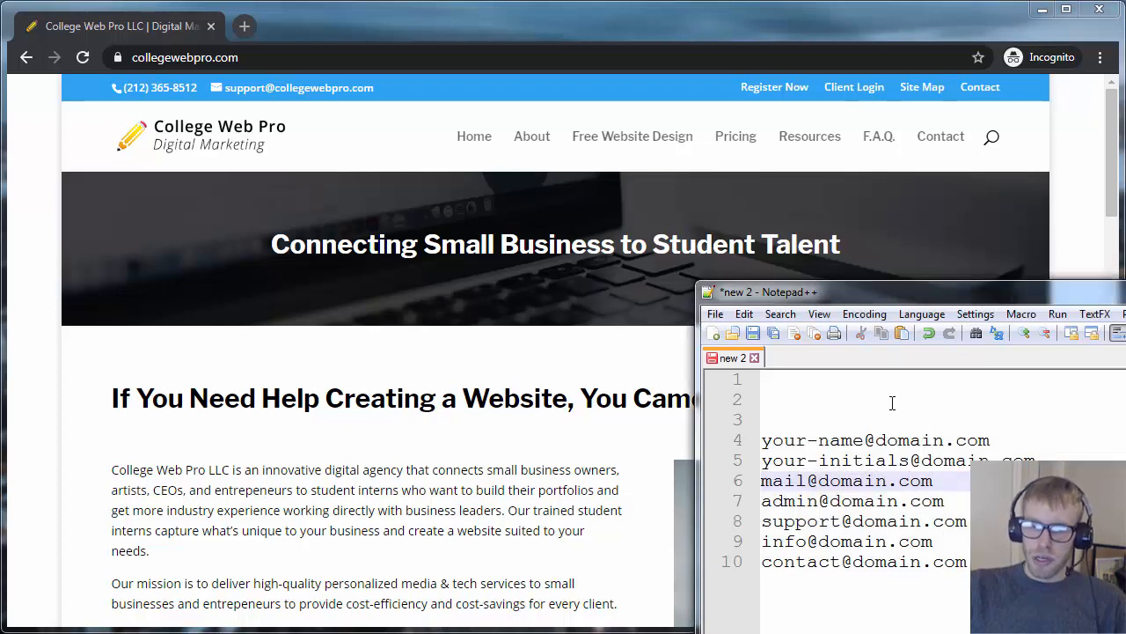
click(878, 378)
key(Return)
key(Return)
key(Up)
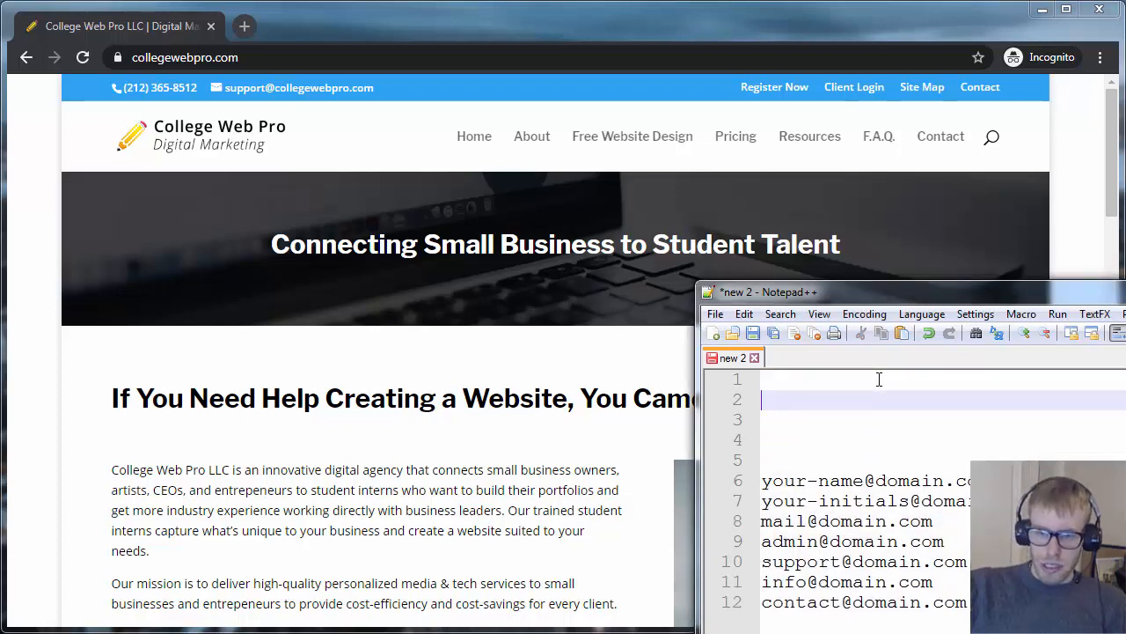
key(Up)
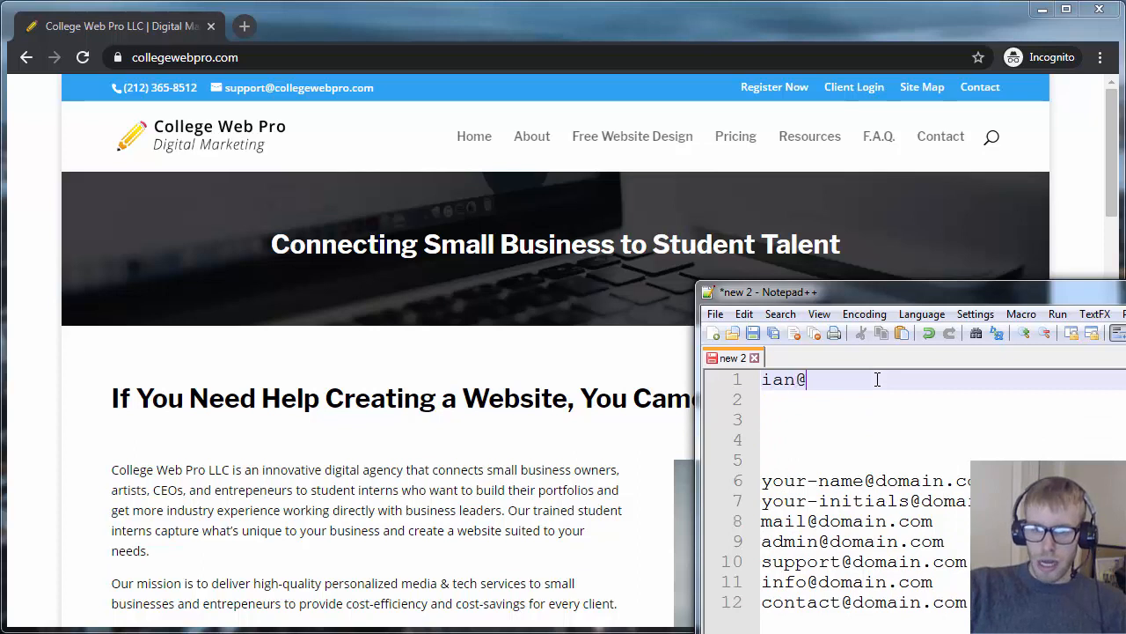
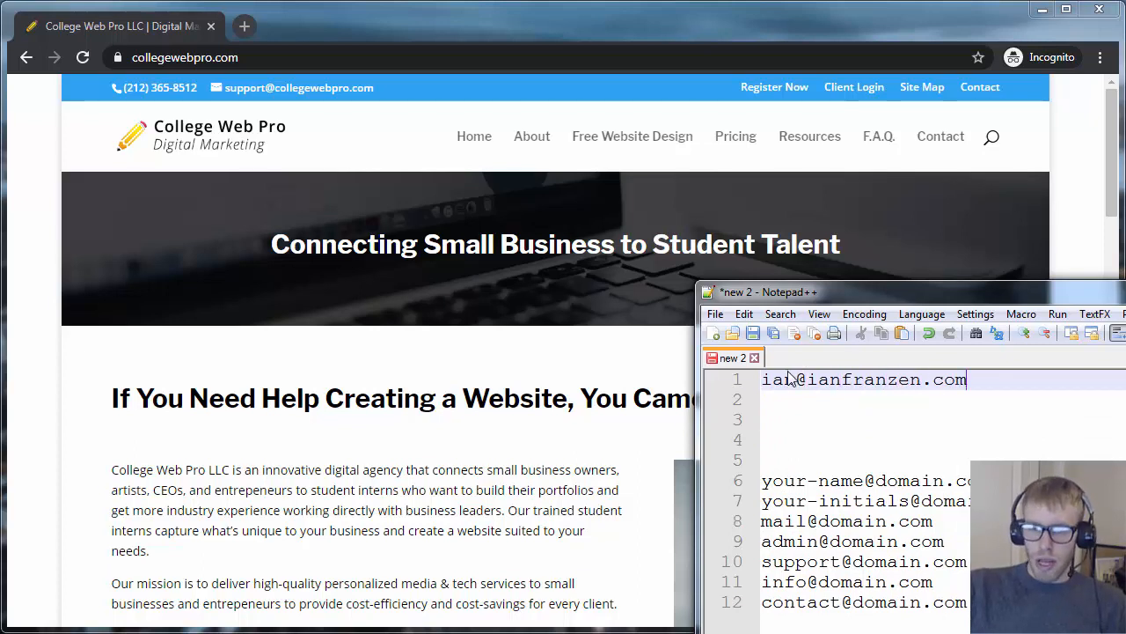
drag(808, 378, 1010, 371)
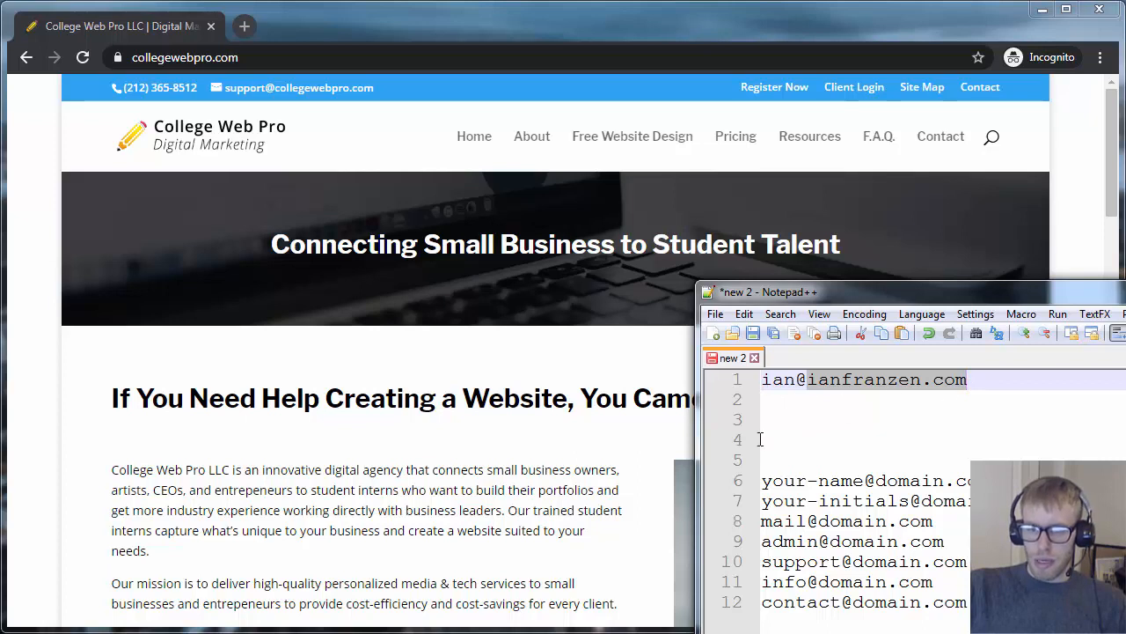
click(949, 385)
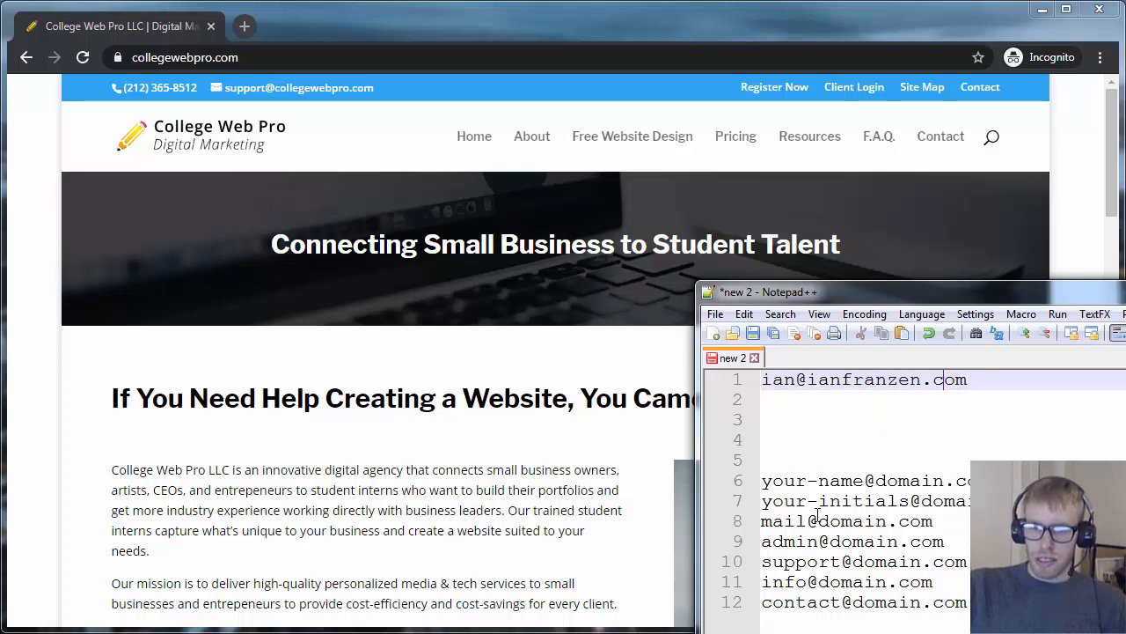
drag(875, 481, 1002, 481)
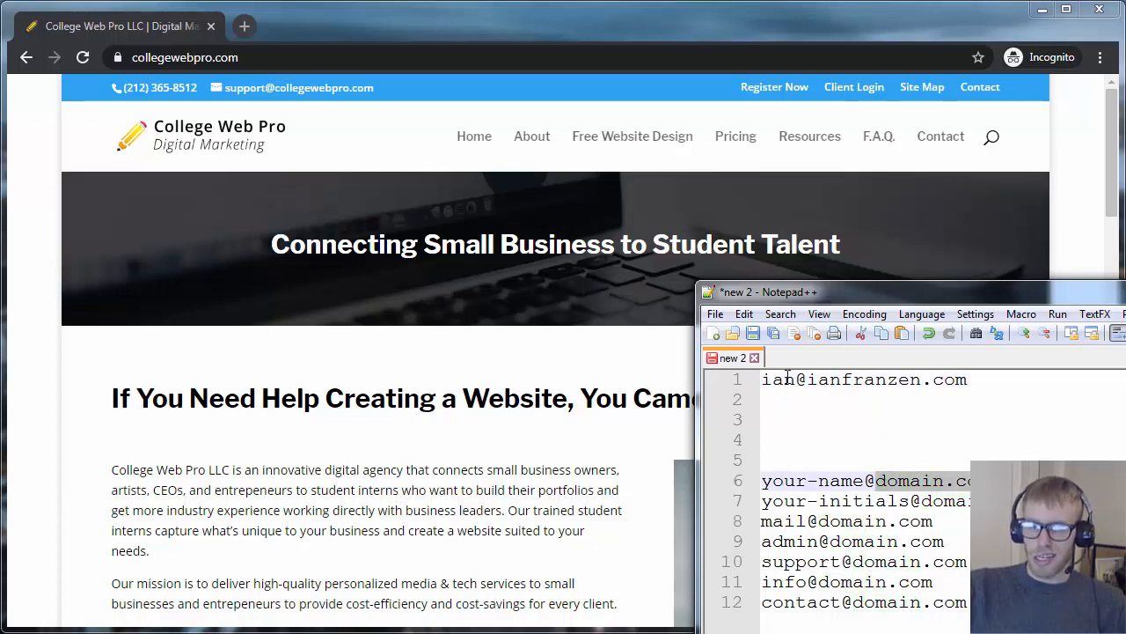
Enter the chosen mailbox password on line 2, below the address.
click(1044, 382)
key(Return)
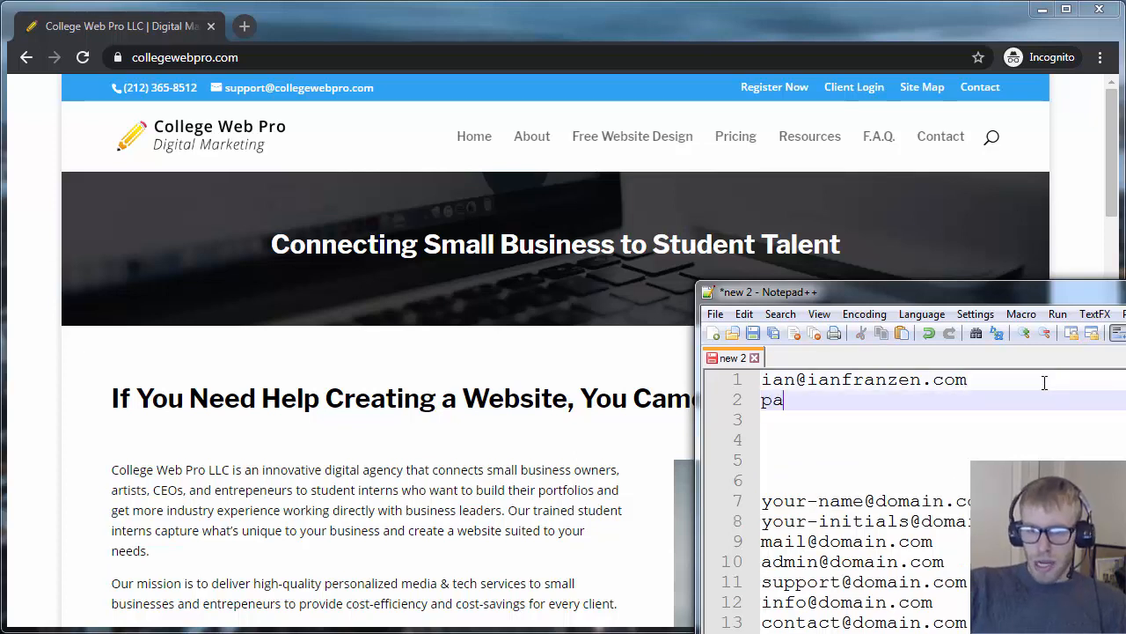
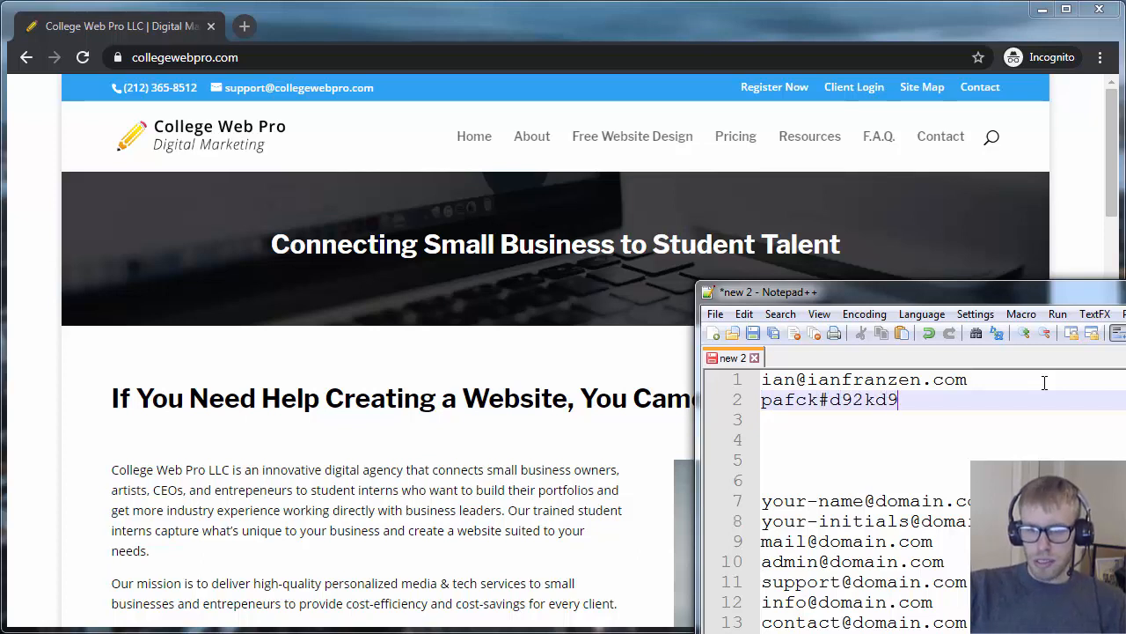
drag(909, 400, 762, 399)
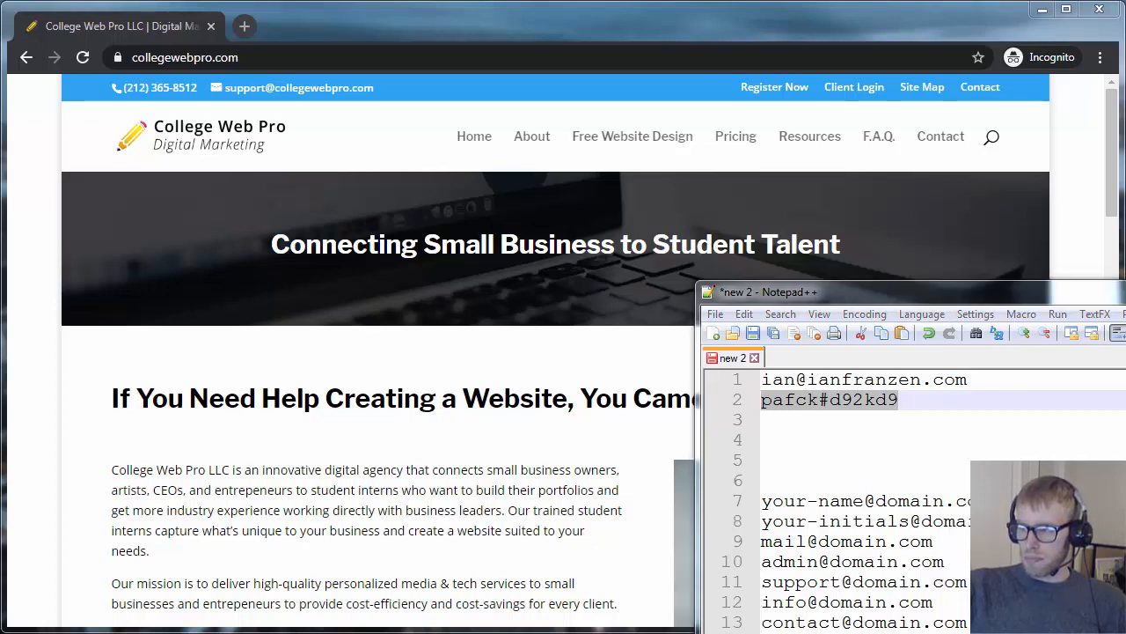
click(827, 382)
click(832, 401)
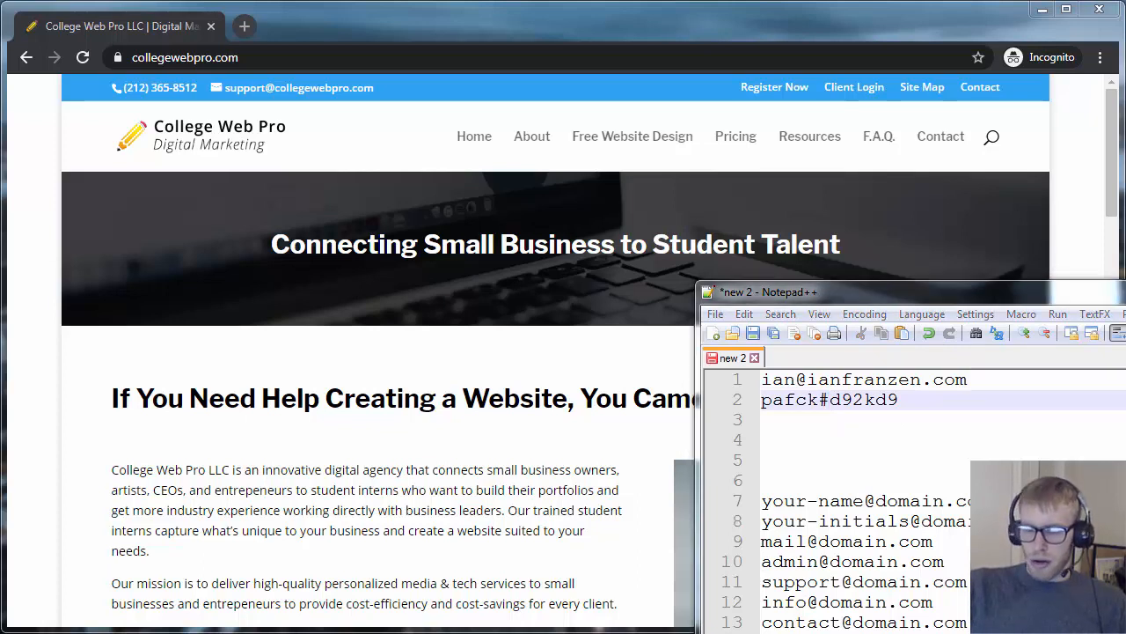
Log into the College Web Pro client area by pasting the account e-mail and password.
click(519, 392)
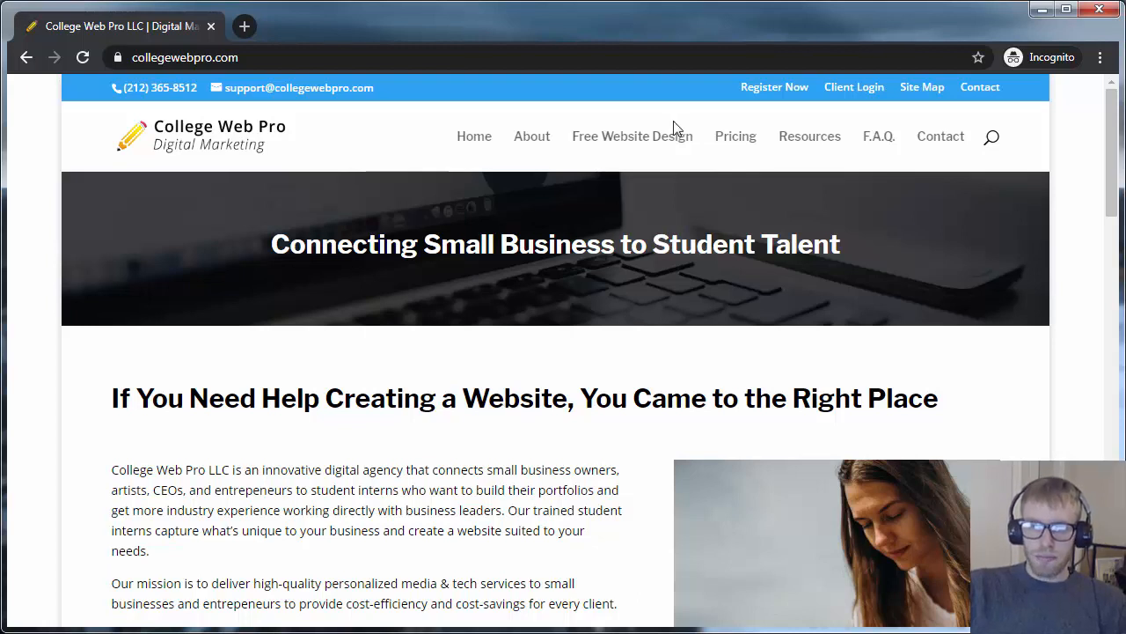
click(852, 90)
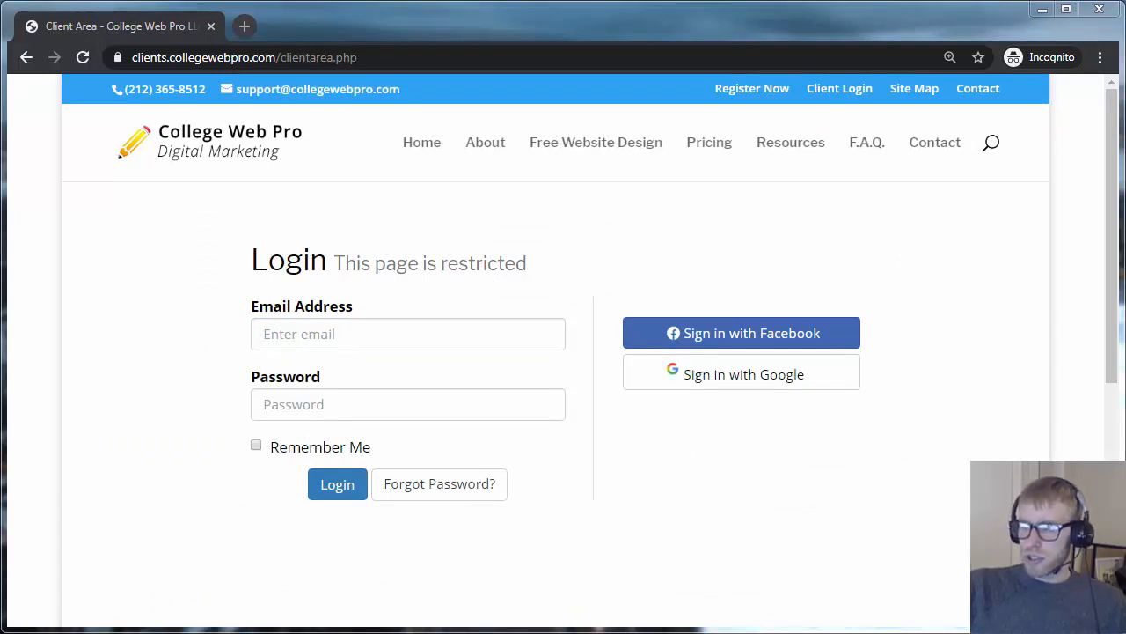
click(437, 325)
key(ctrl+v)
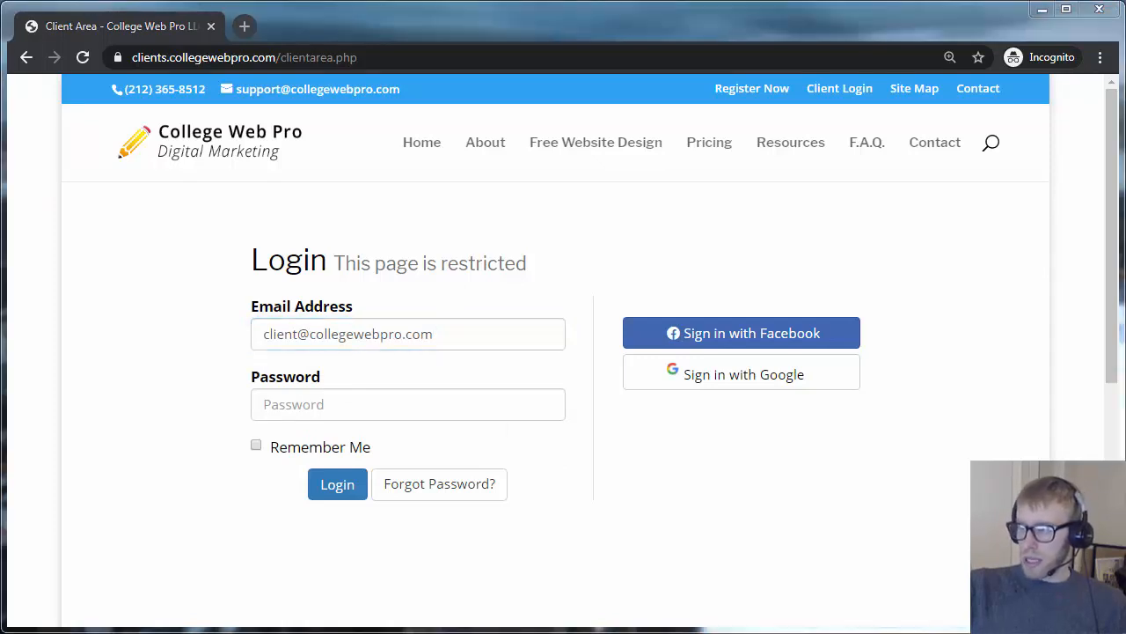
click(367, 400)
key(ctrl+v)
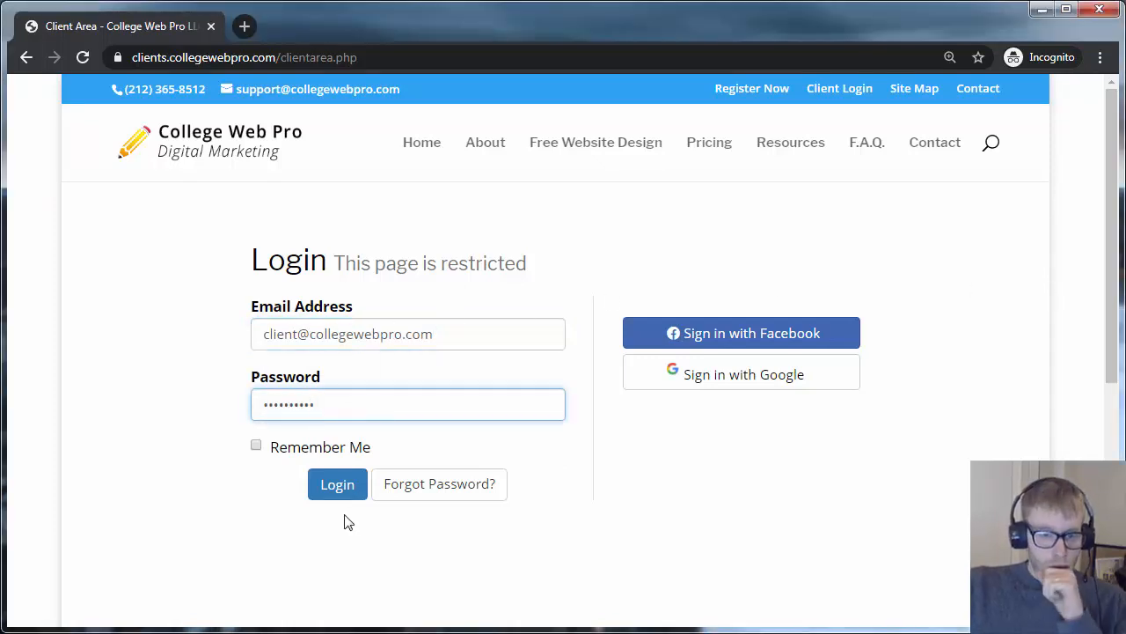
click(338, 482)
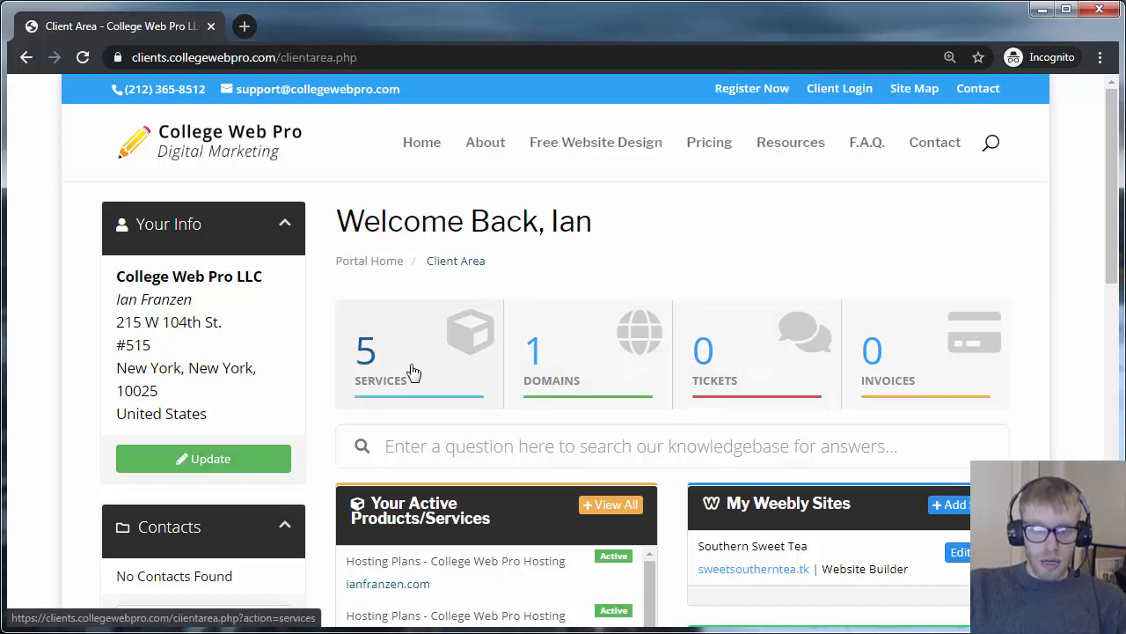
From Services, open the first College Web Pro Hosting plan and launch its cPanel via Login to cPanel.
scroll(413, 372, down, 1)
scroll(413, 372, down, 3)
click(410, 244)
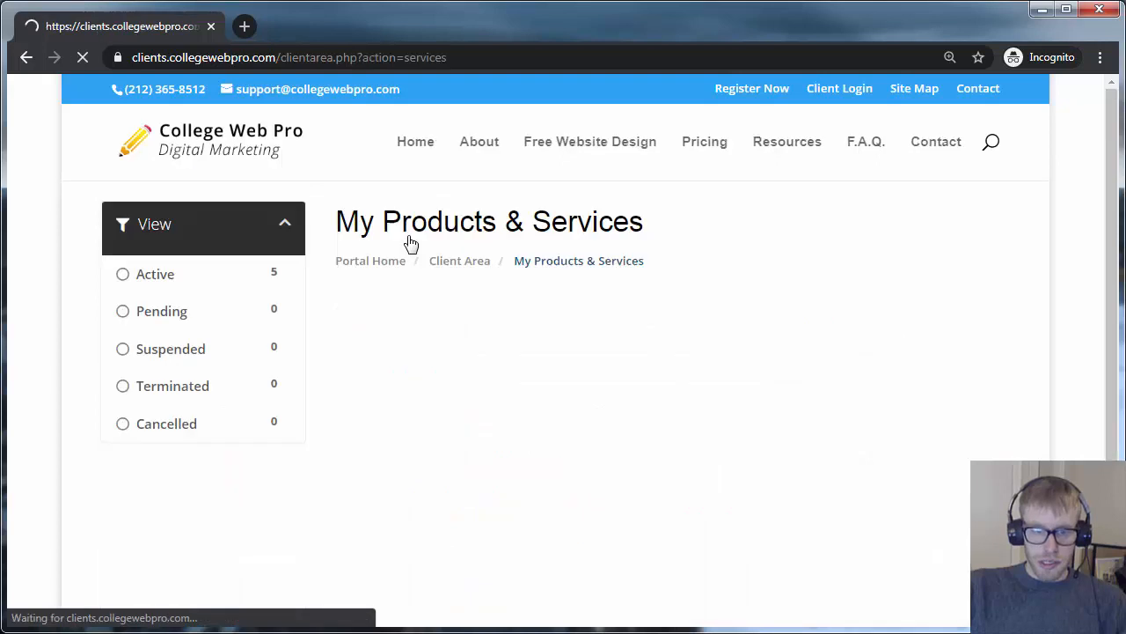
scroll(419, 264, down, 1)
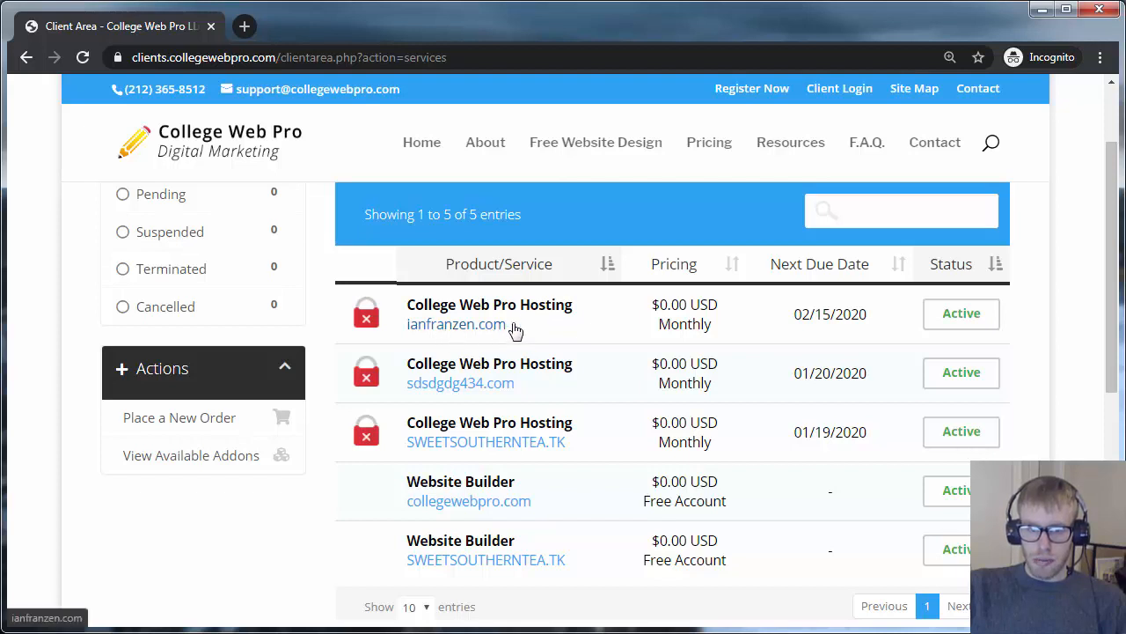
click(549, 313)
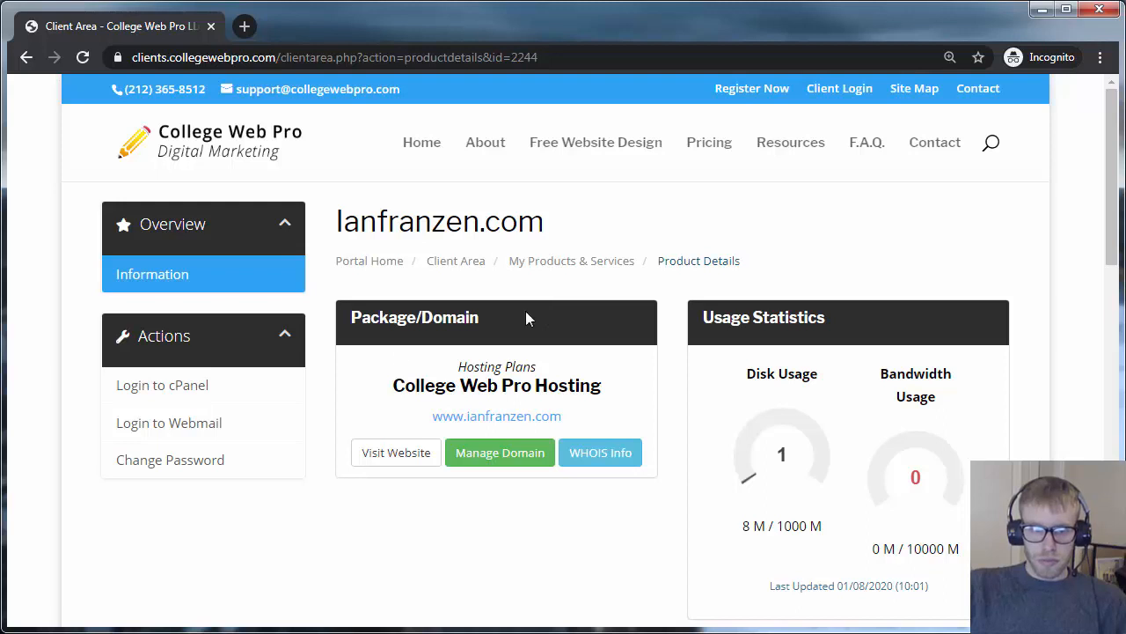
click(194, 398)
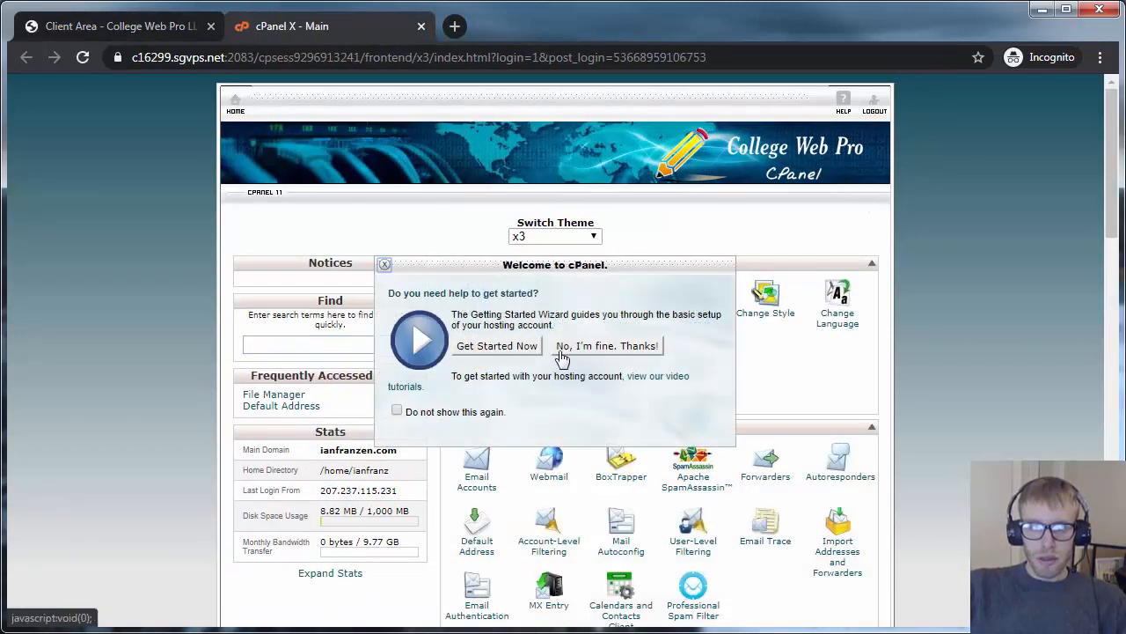
Dismiss the welcome prompt and switch cPanel to the paper_lantern theme.
click(596, 356)
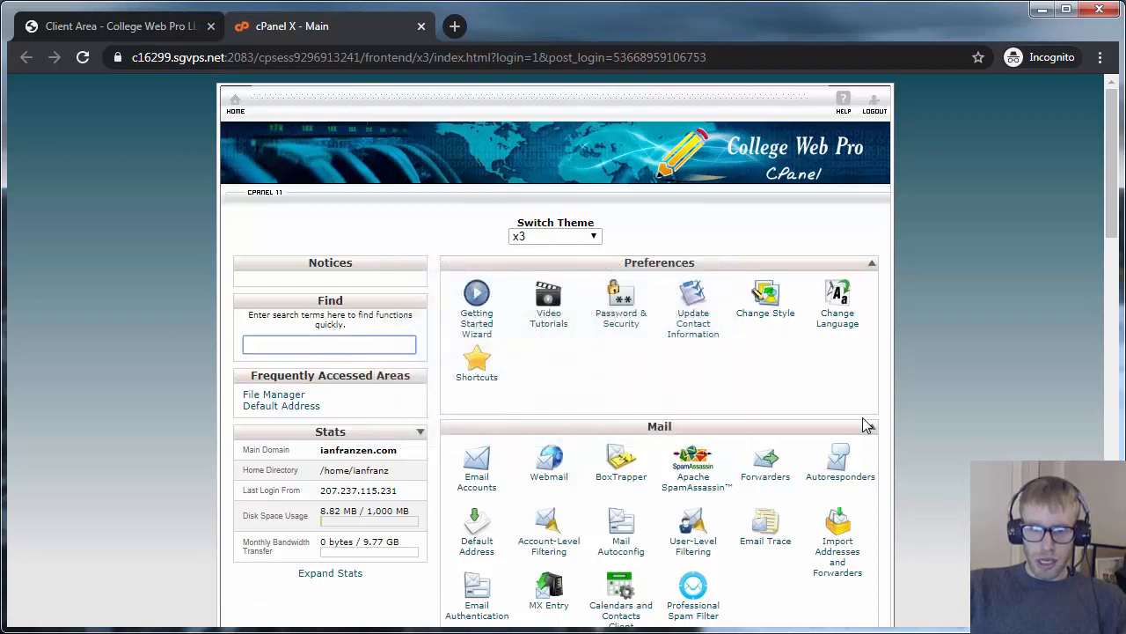
click(564, 236)
click(561, 249)
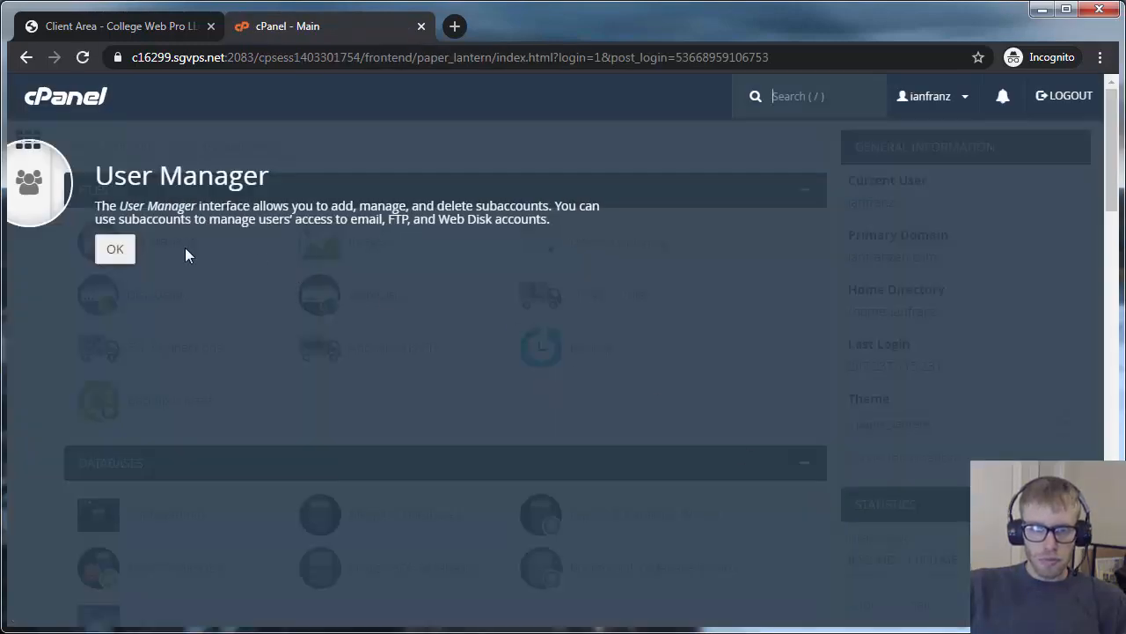
click(123, 249)
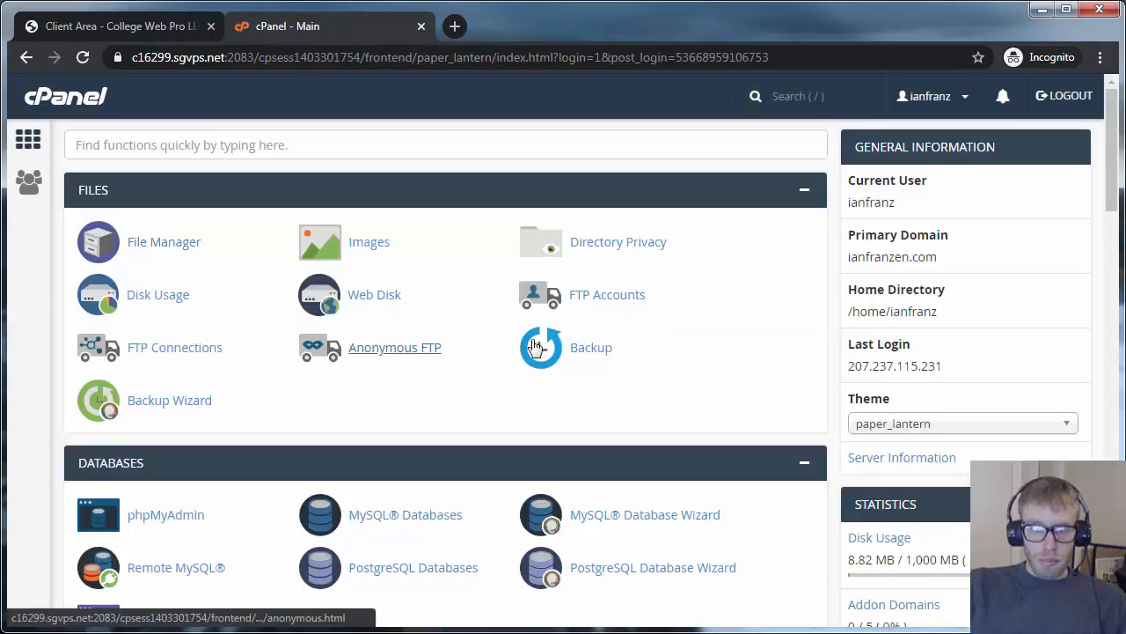
Switch cPanel back to the x3 theme and return to the Client Area product page.
scroll(584, 442, down, 2)
scroll(699, 483, up, 2)
click(902, 426)
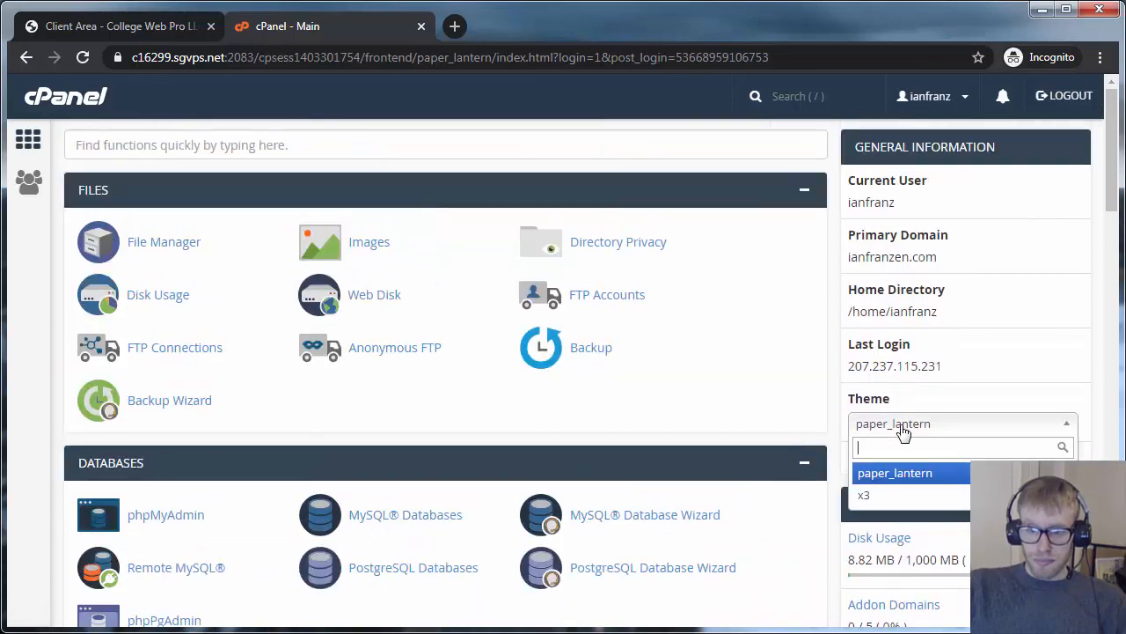
click(866, 495)
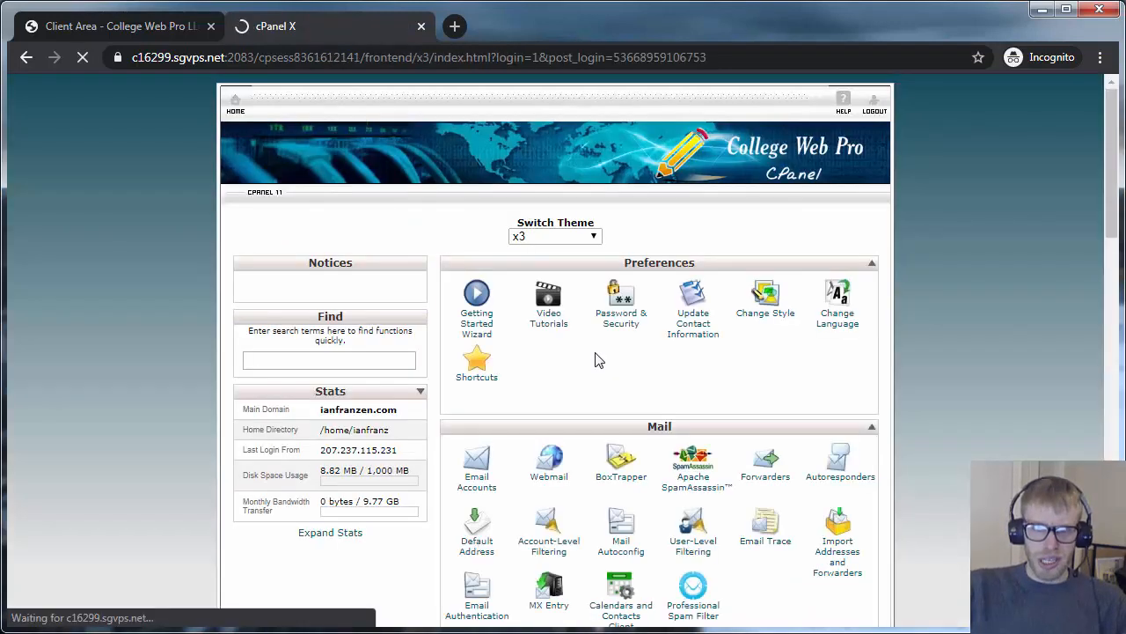
click(604, 346)
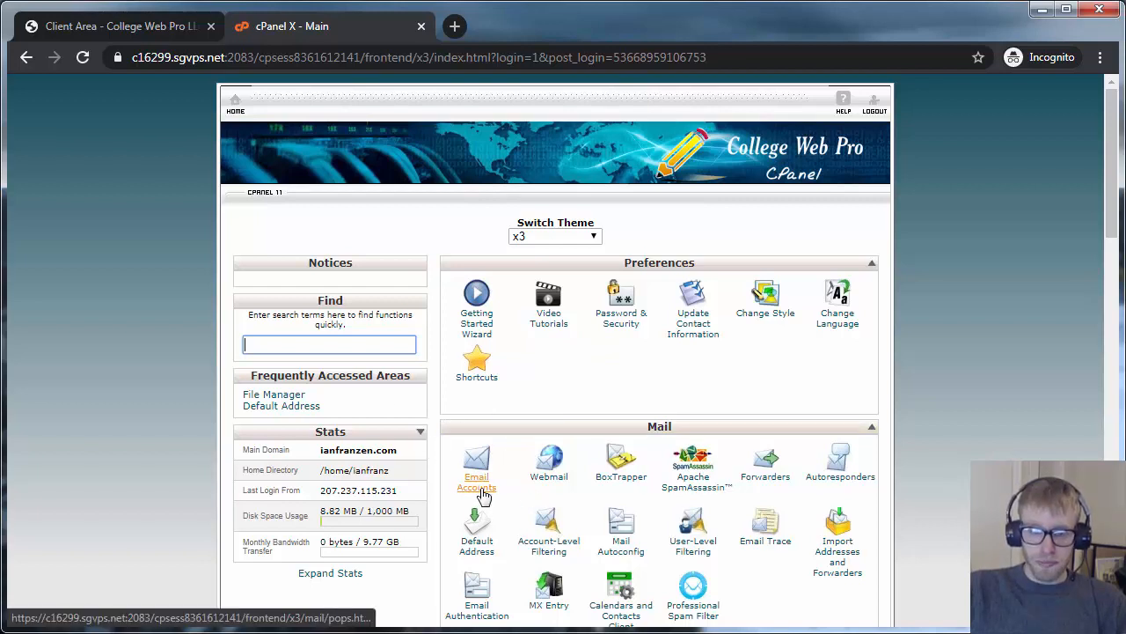
click(172, 27)
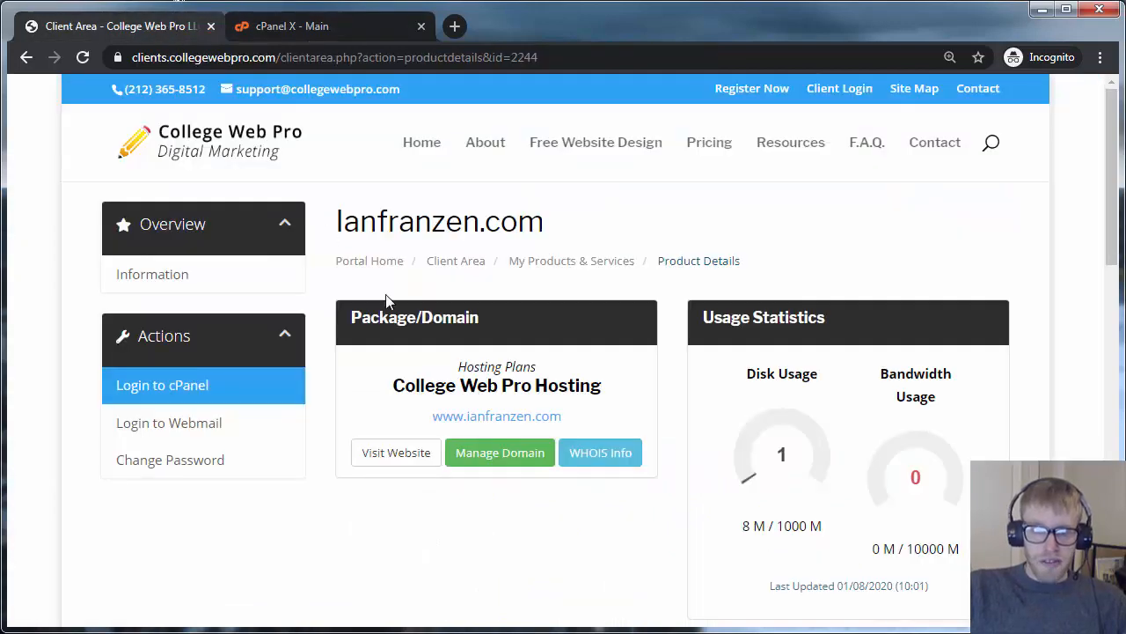
Log out of cPanel and load the domain's /cpanel login page in the address bar.
click(170, 396)
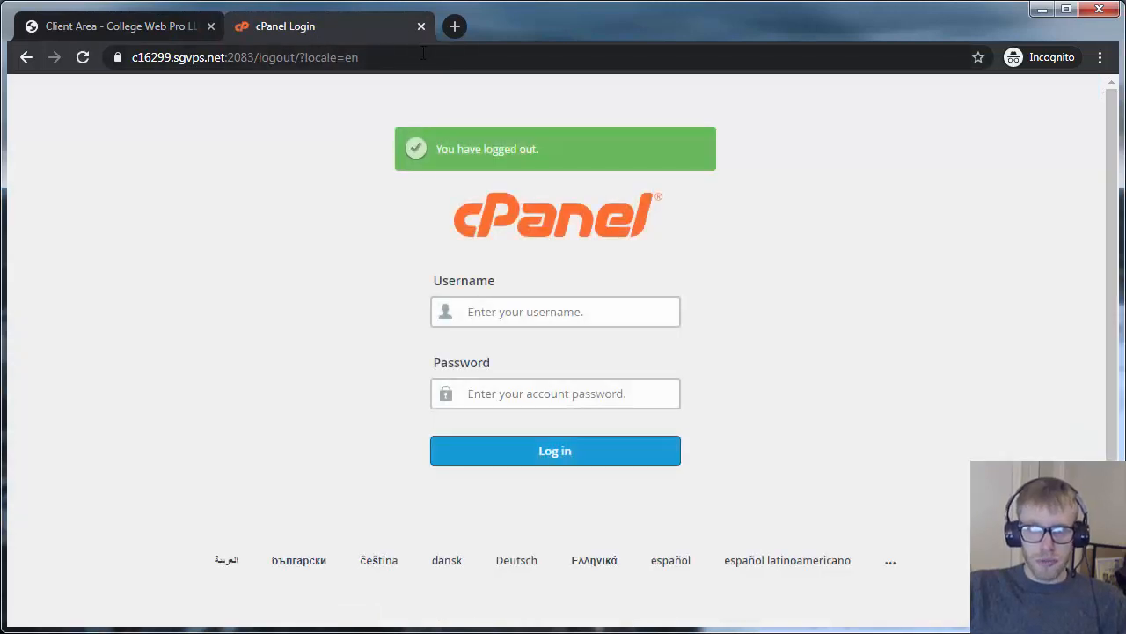
click(347, 59)
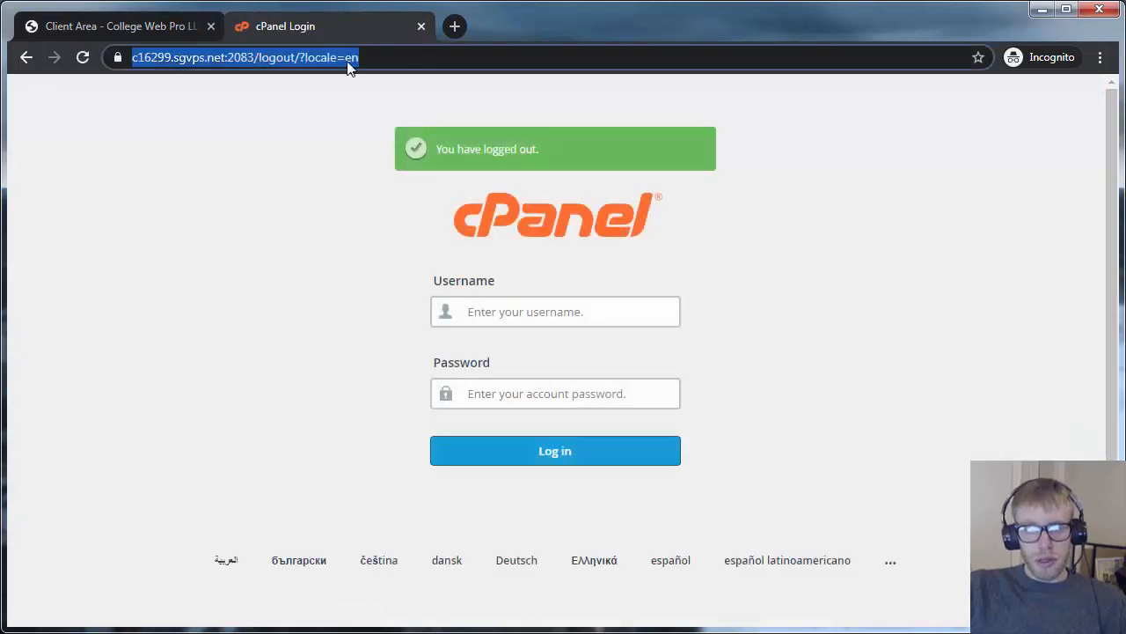
click(842, 159)
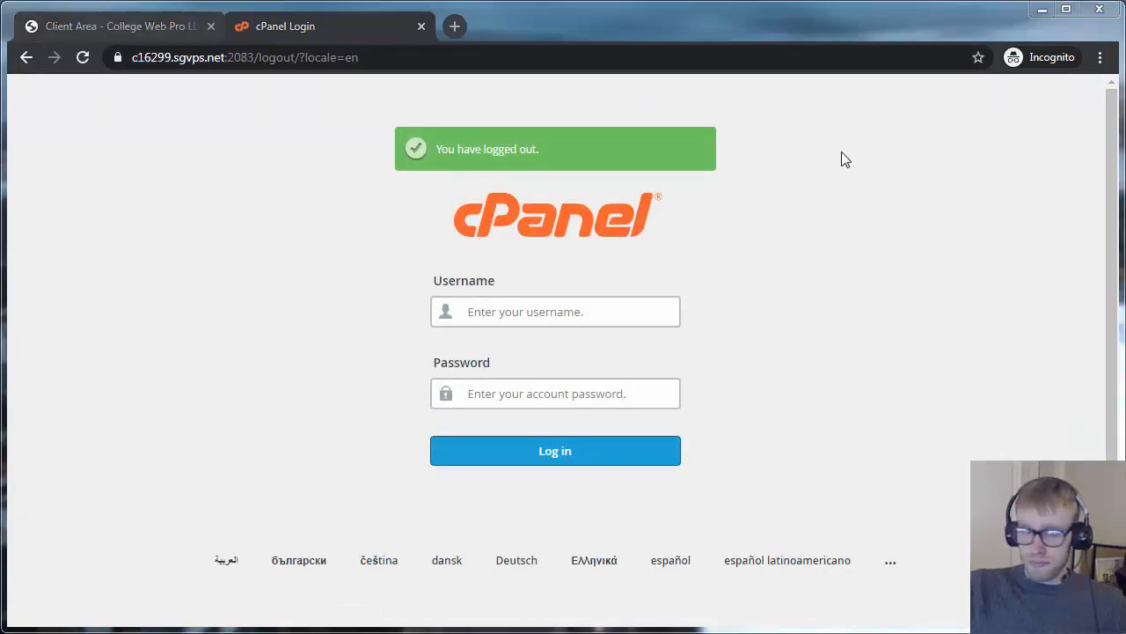
click(523, 60)
text(ianfranzen.com)
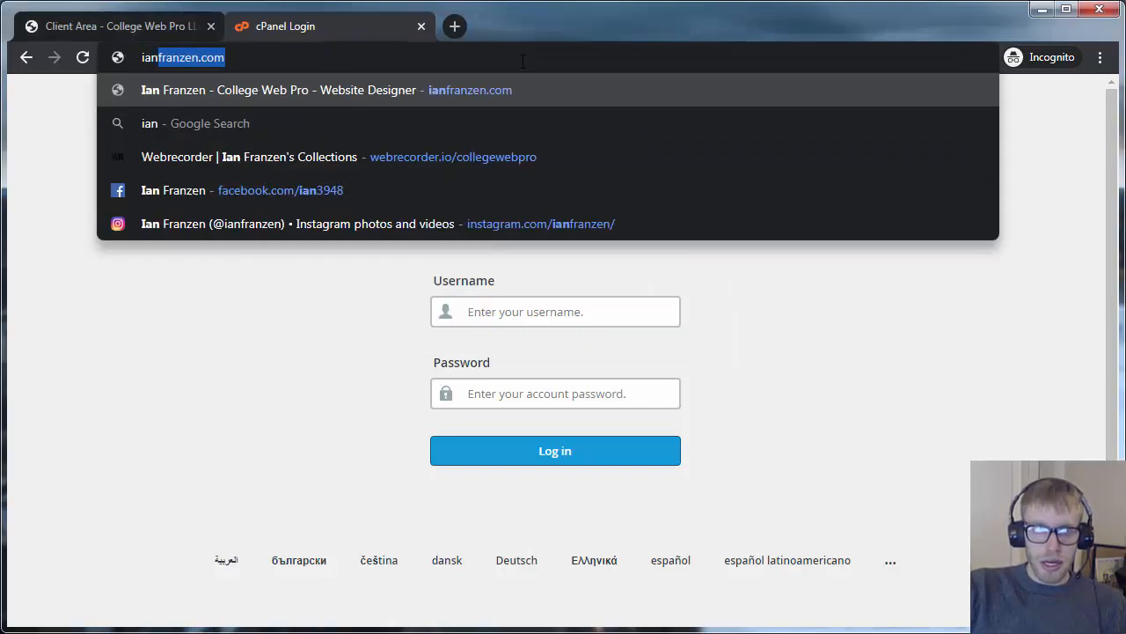
key(Right)
text(/cpanel)
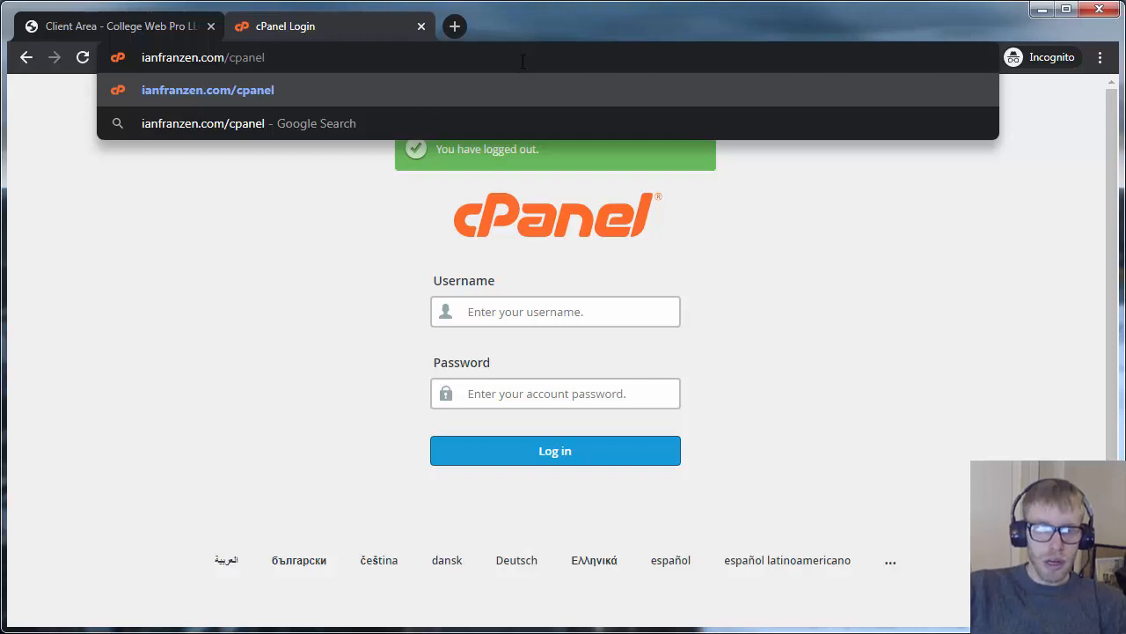
double_click(185, 58)
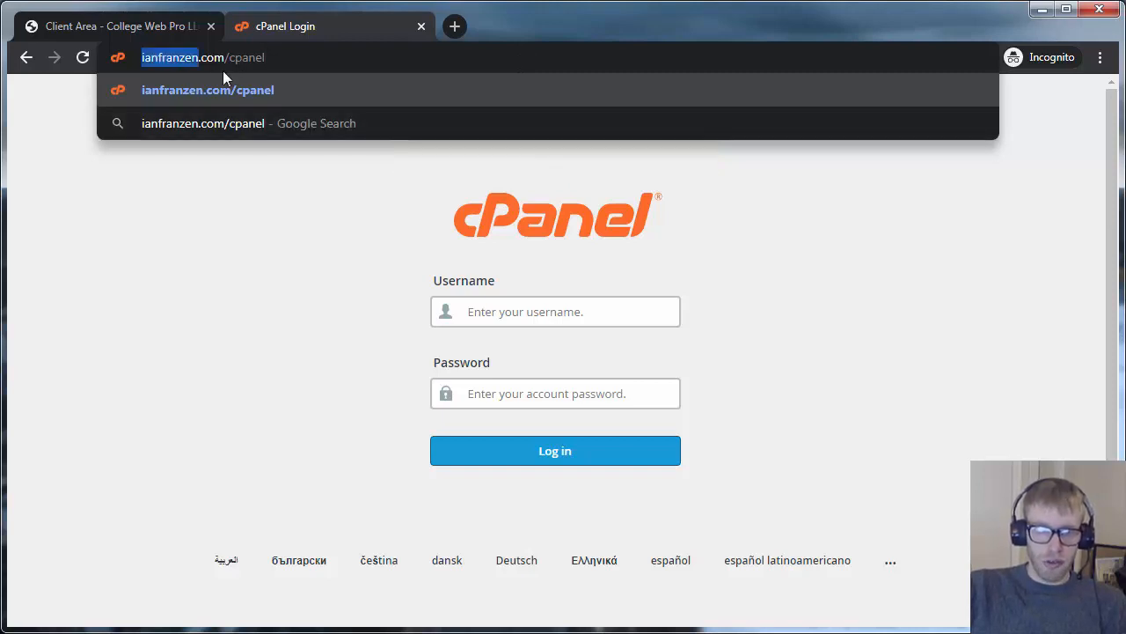
click(291, 58)
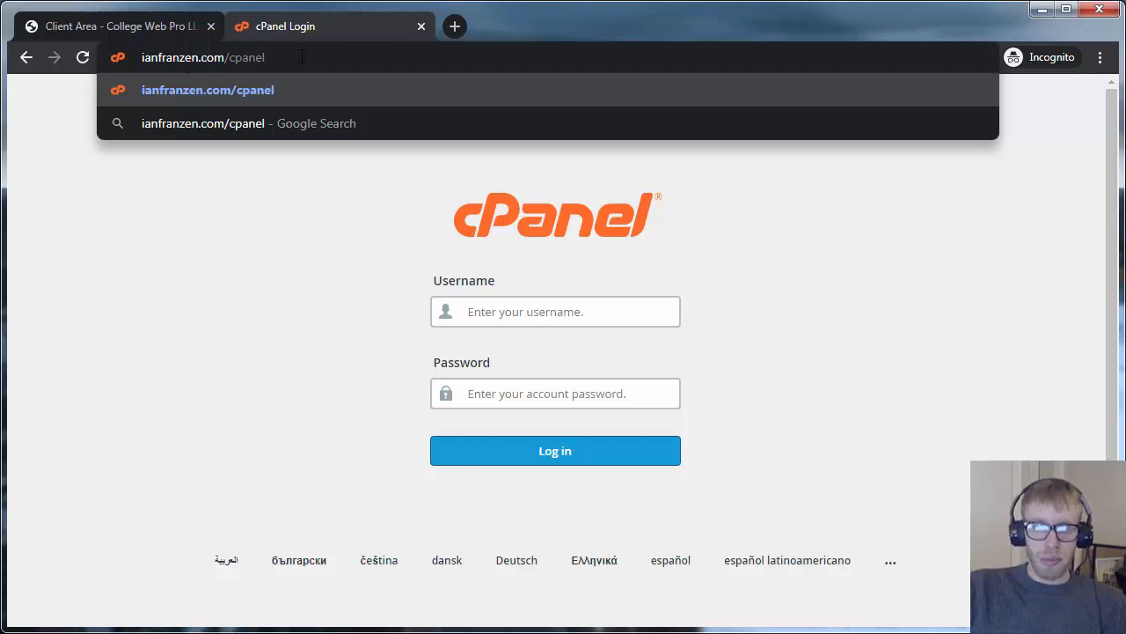
key(Return)
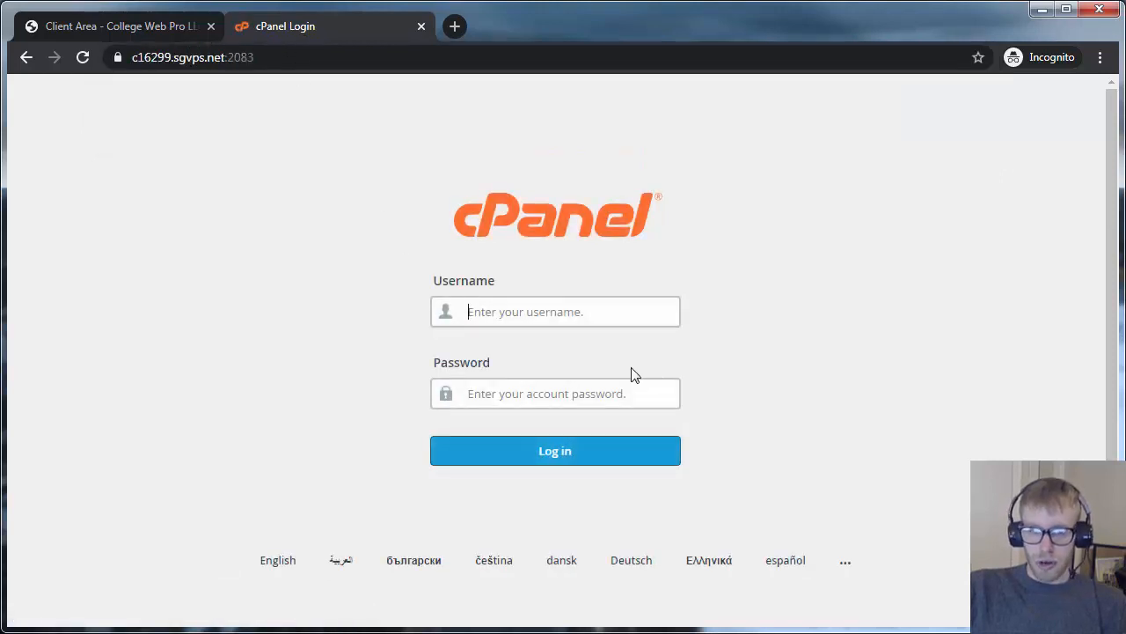
Enter the account username and pasted password from the notes and log into cPanel.
key(alt+Tab)
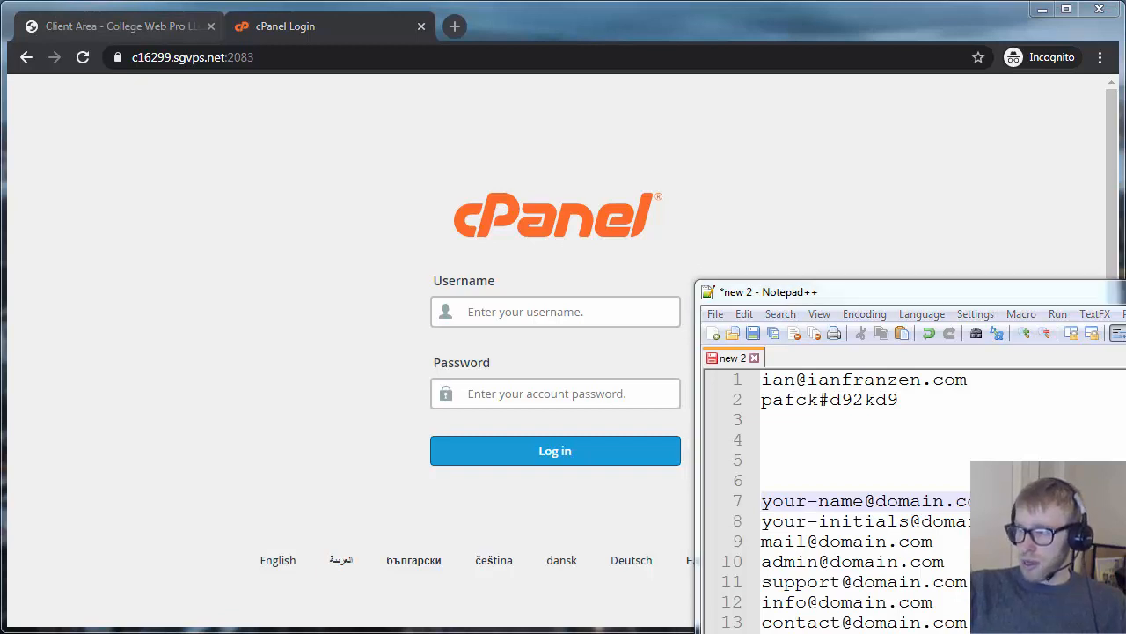
click(555, 311)
text(ianfranz)
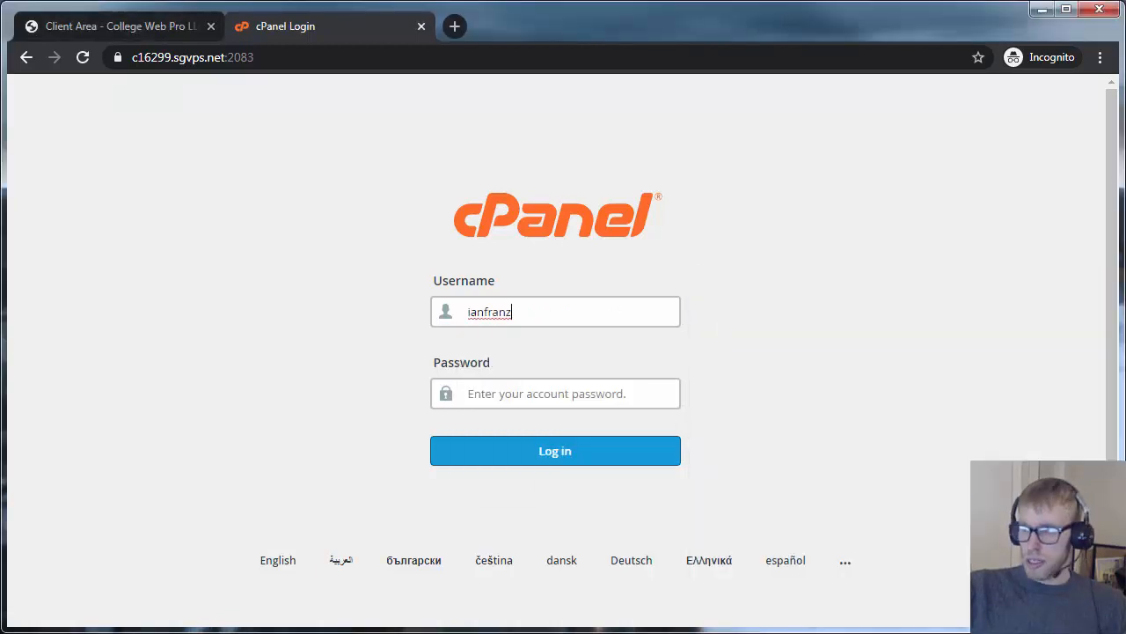
key(alt+Tab)
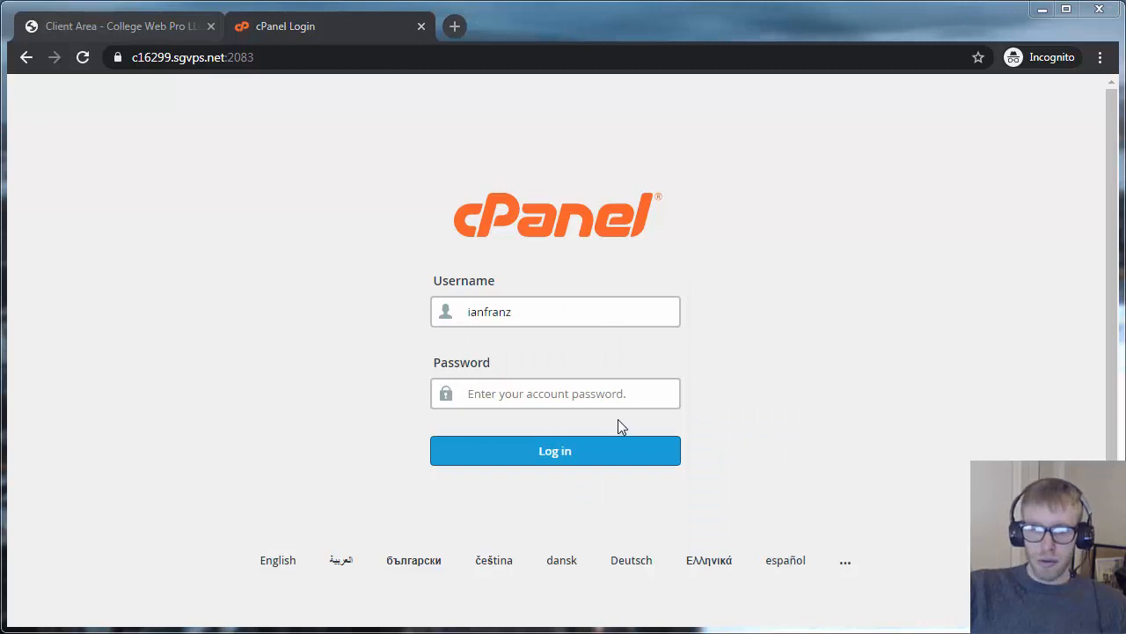
click(540, 393)
key(ctrl+v)
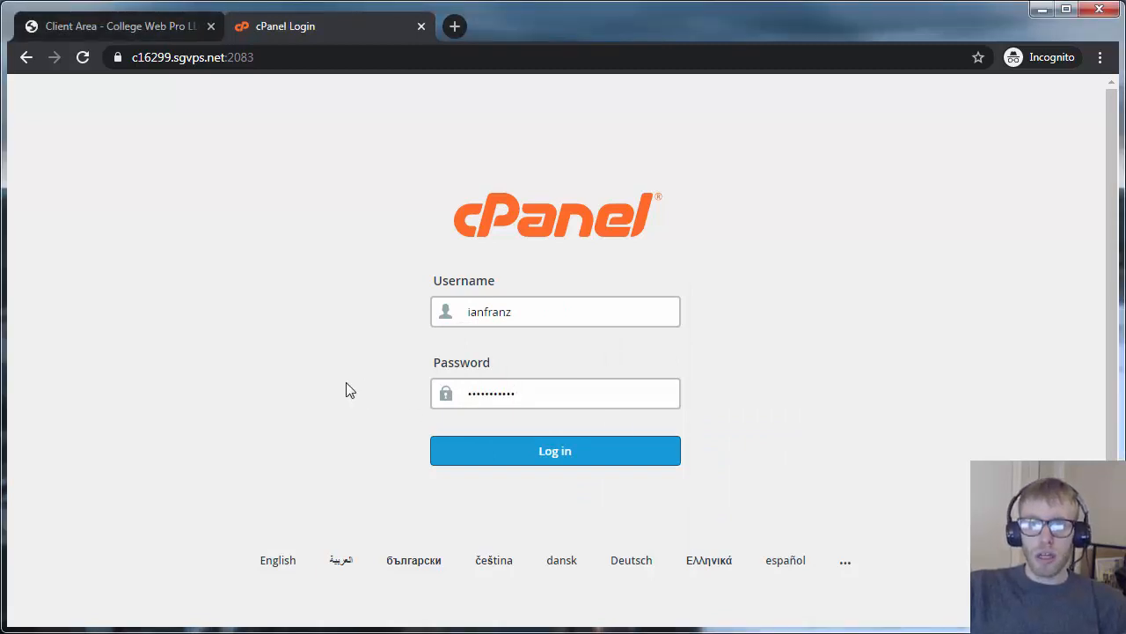
click(599, 454)
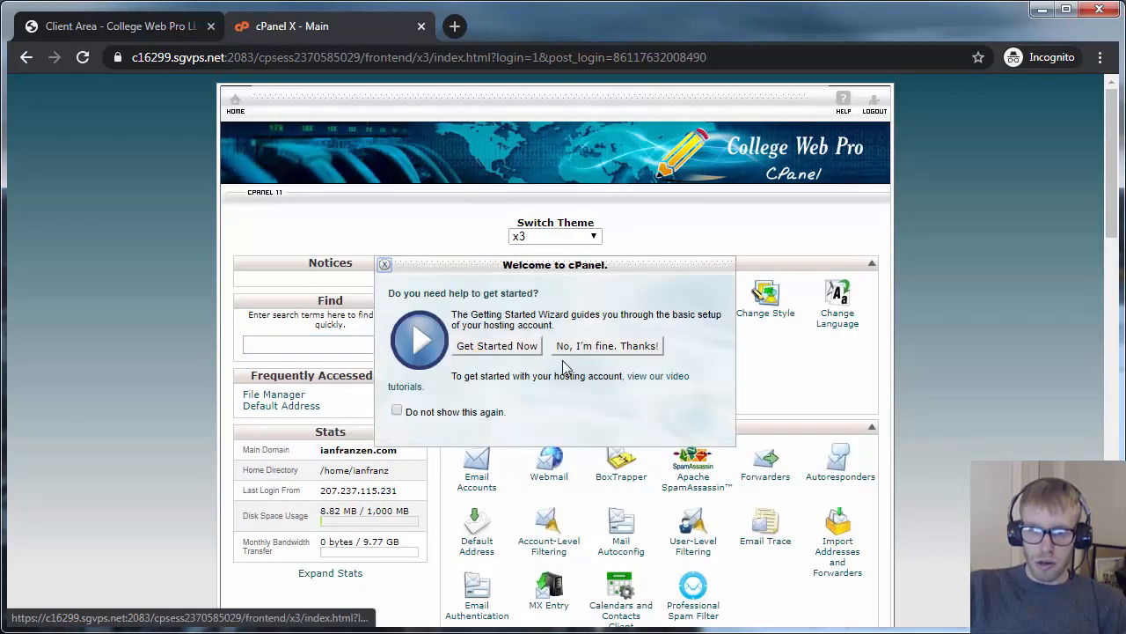
Dismiss the welcome popup, open Email Accounts, and paste the mailbox name from the notes.
click(567, 348)
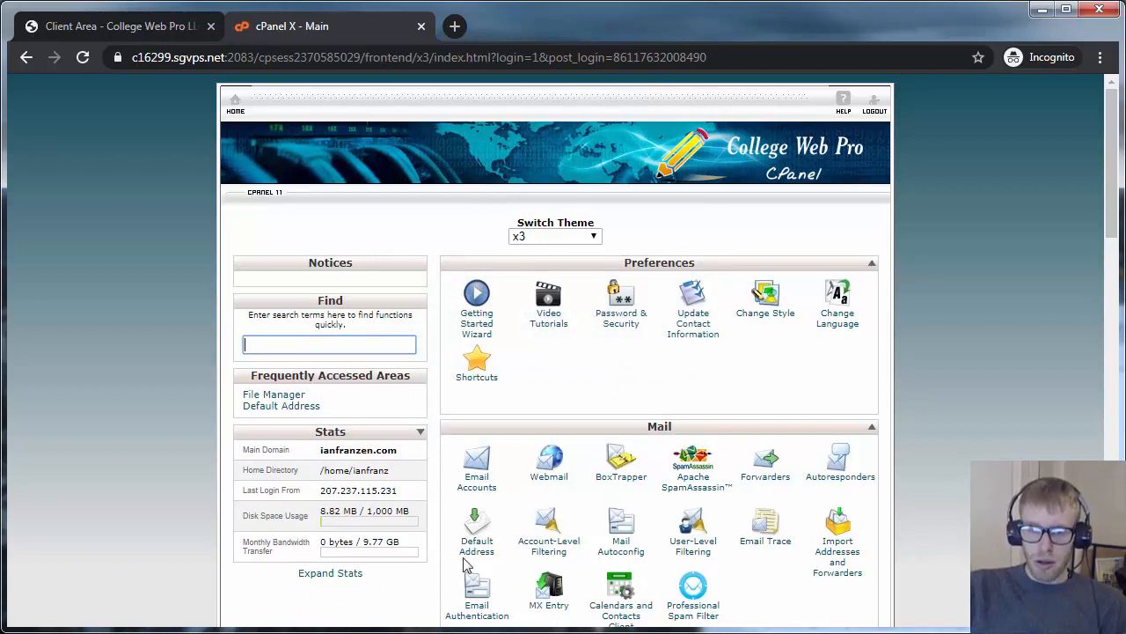
click(481, 498)
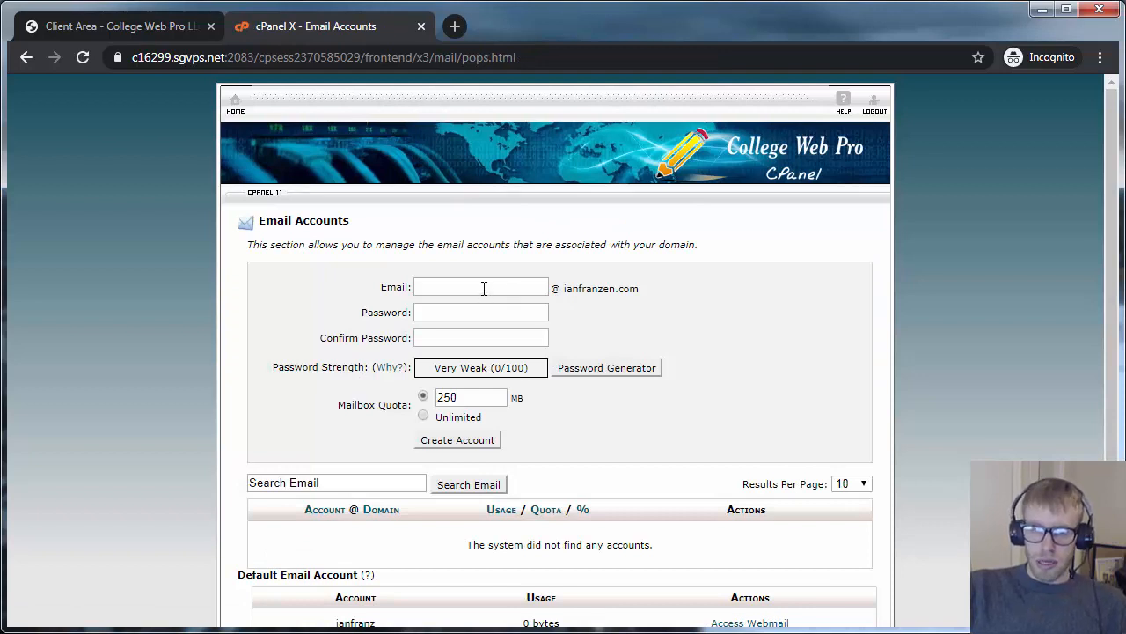
key(alt+Tab)
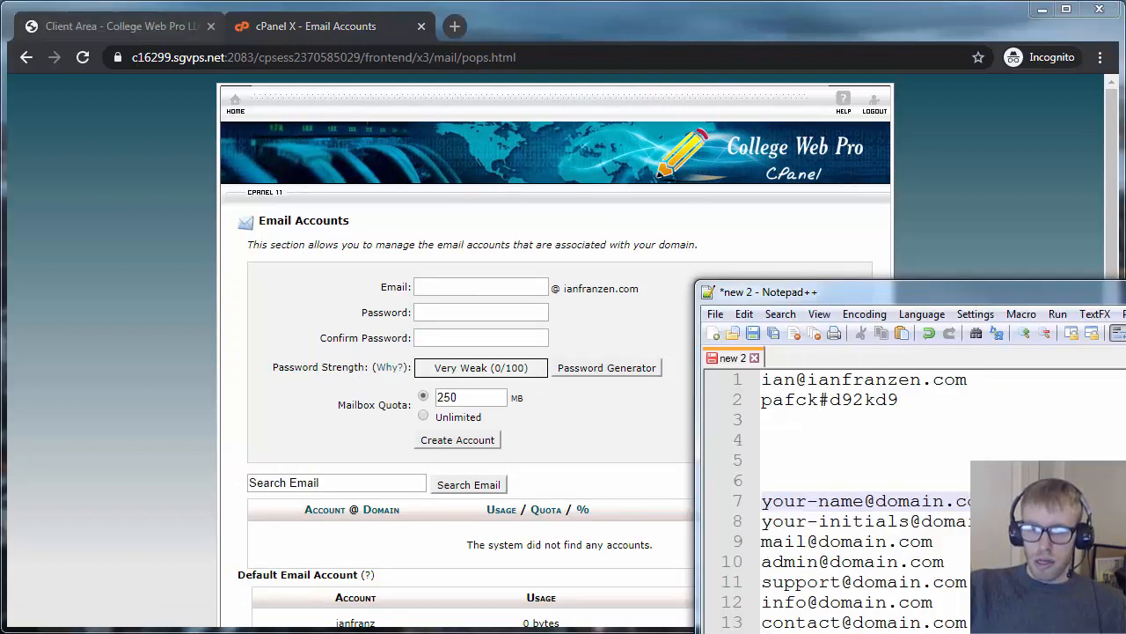
double_click(785, 381)
key(ctrl+c)
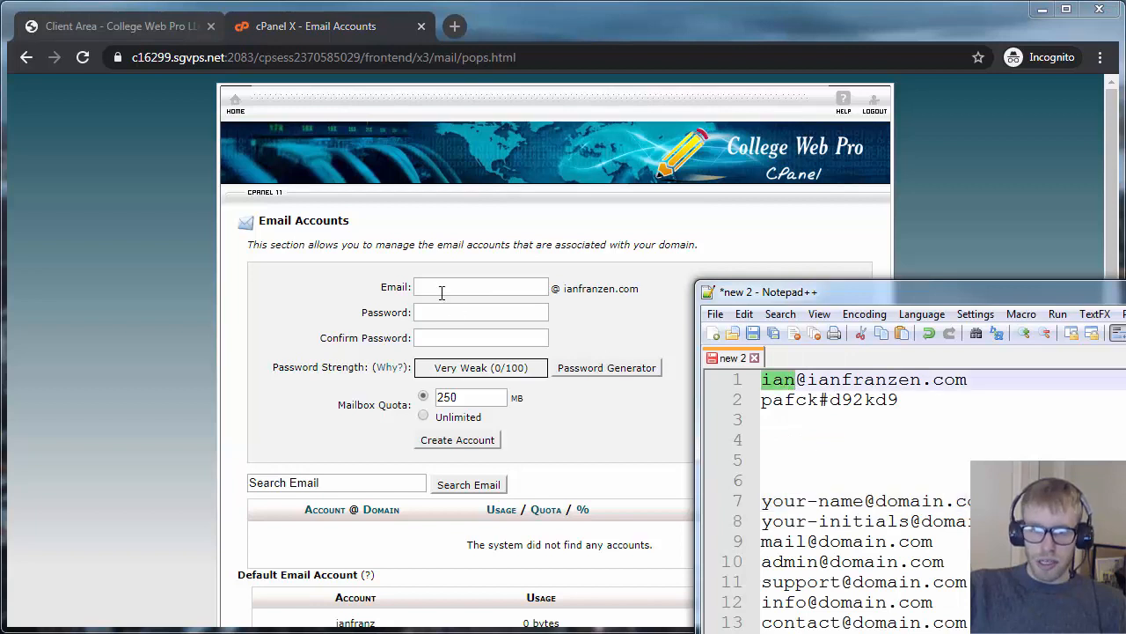
click(443, 291)
key(ctrl+v)
Paste the noted password into both password fields, choose Unlimited quota, and create the account.
key(alt+Tab)
drag(912, 400, 762, 402)
key(ctrl+c)
click(456, 307)
key(ctrl+v)
click(443, 337)
key(ctrl+v)
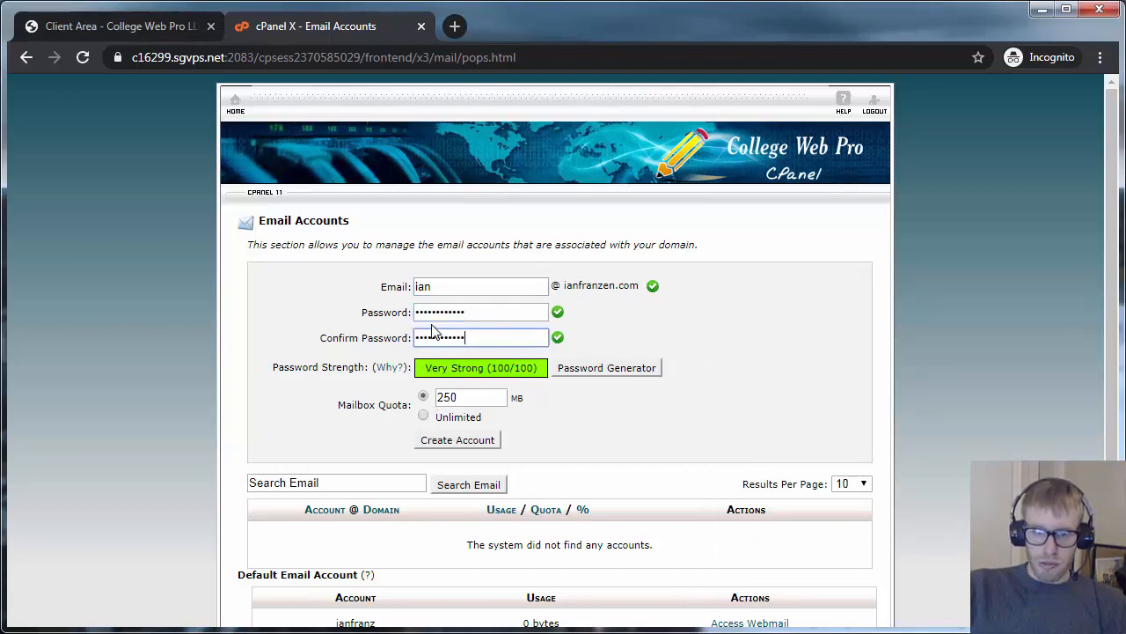
click(424, 417)
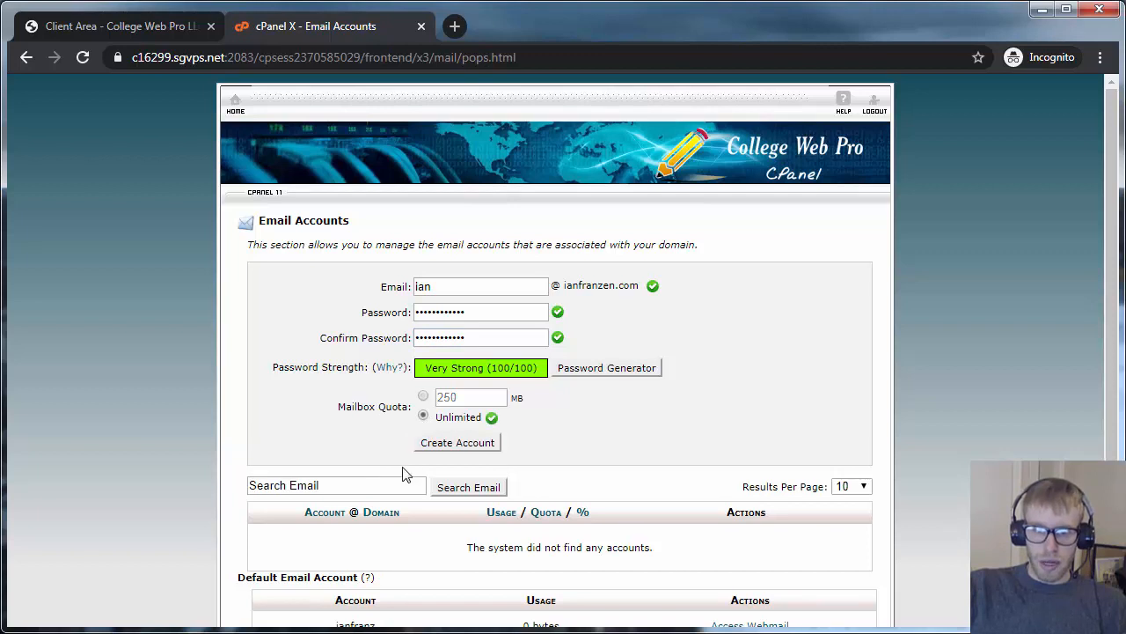
click(461, 444)
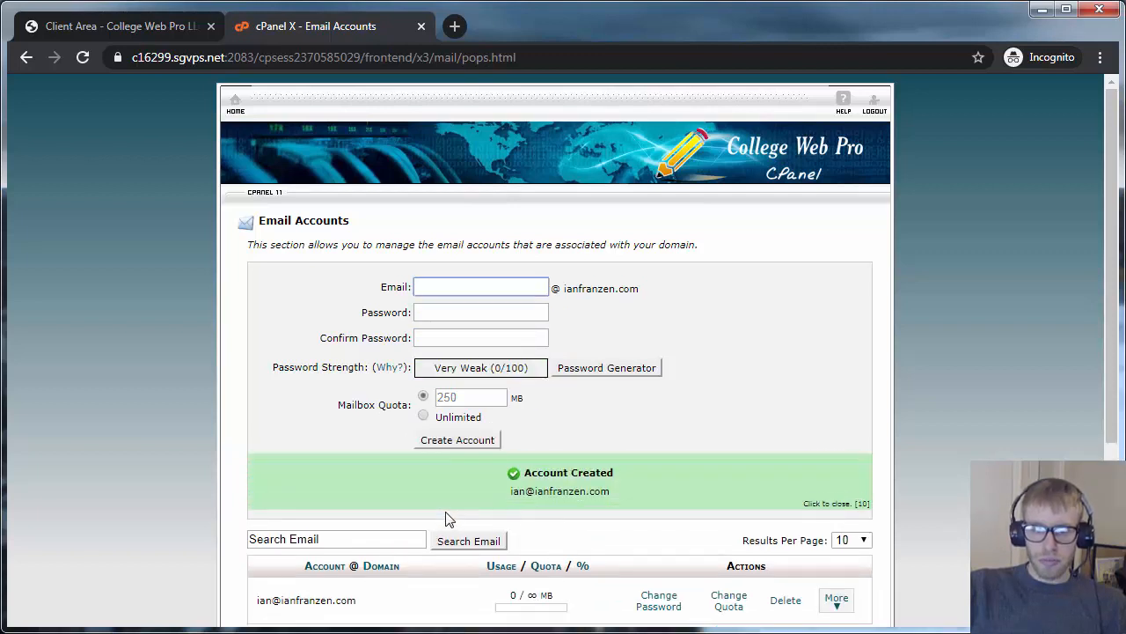
scroll(446, 519, down, 2)
scroll(446, 519, up, 2)
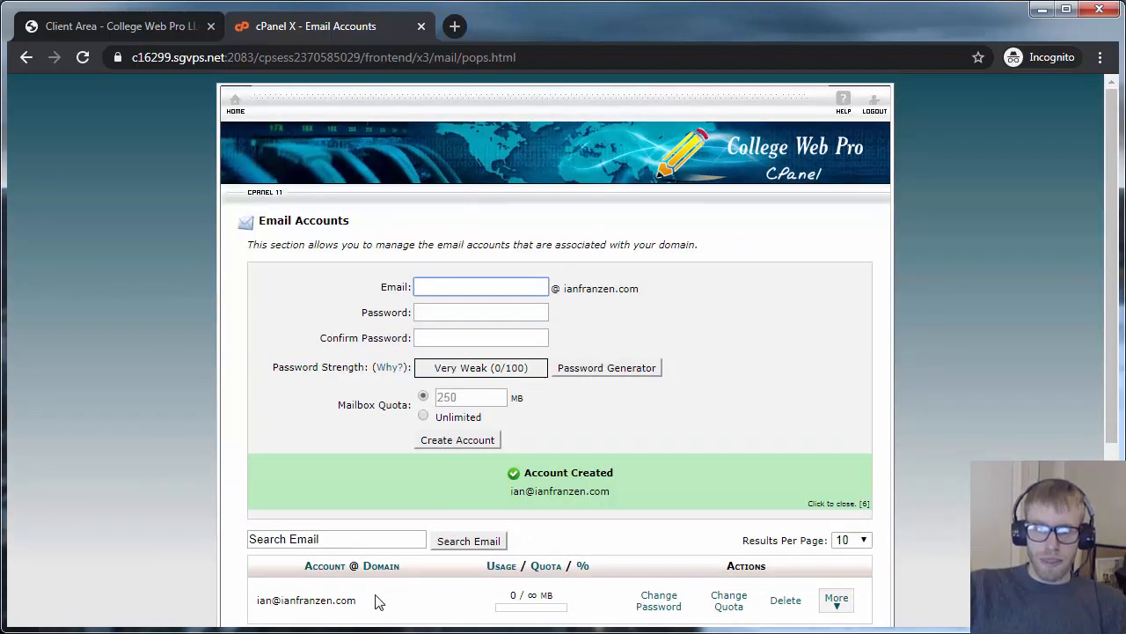
scroll(457, 576, down, 2)
scroll(458, 576, up, 2)
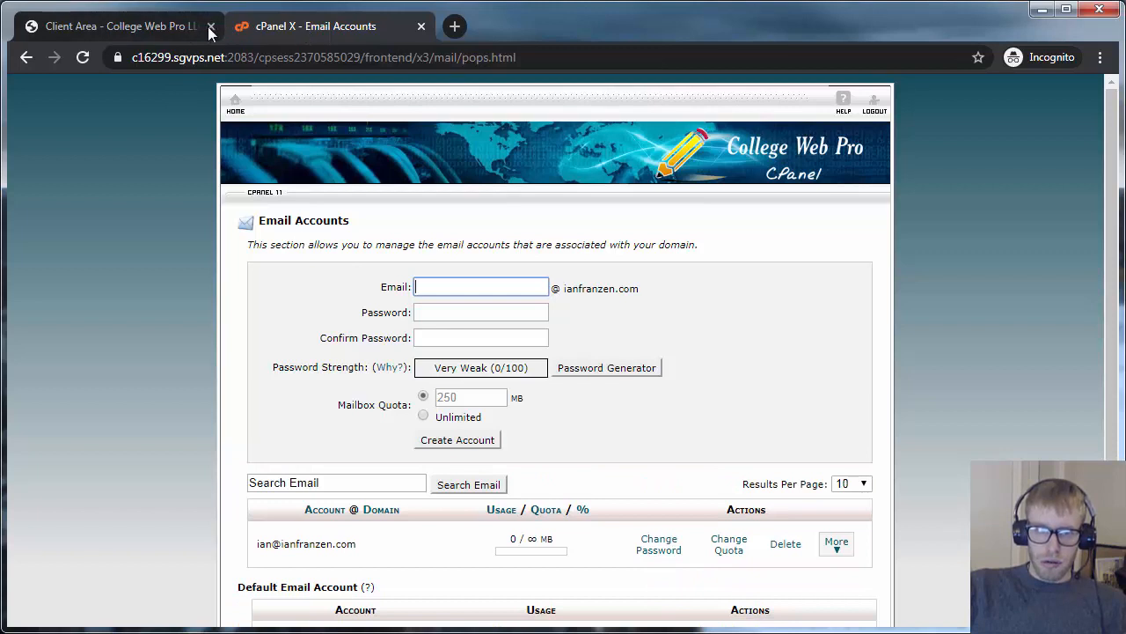
click(140, 28)
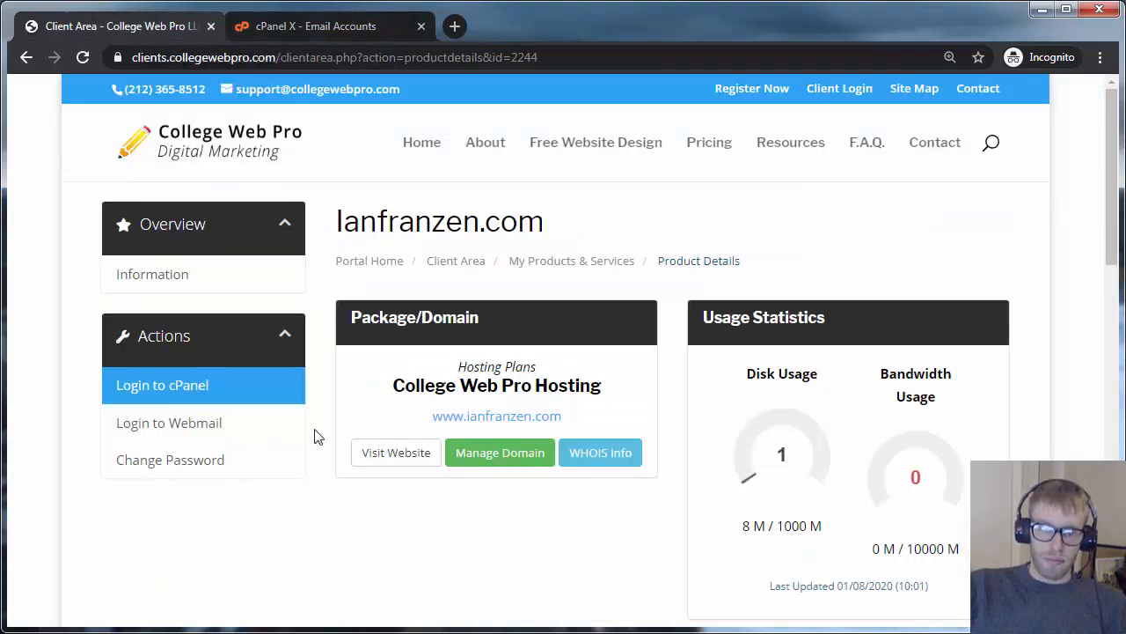
click(331, 27)
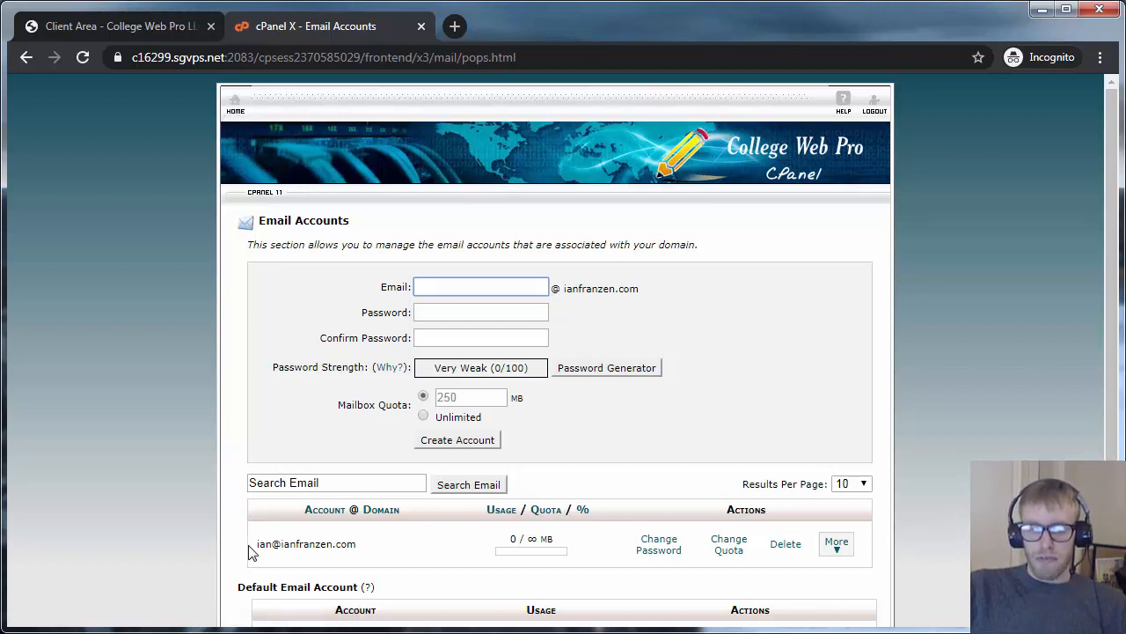
drag(250, 551, 373, 549)
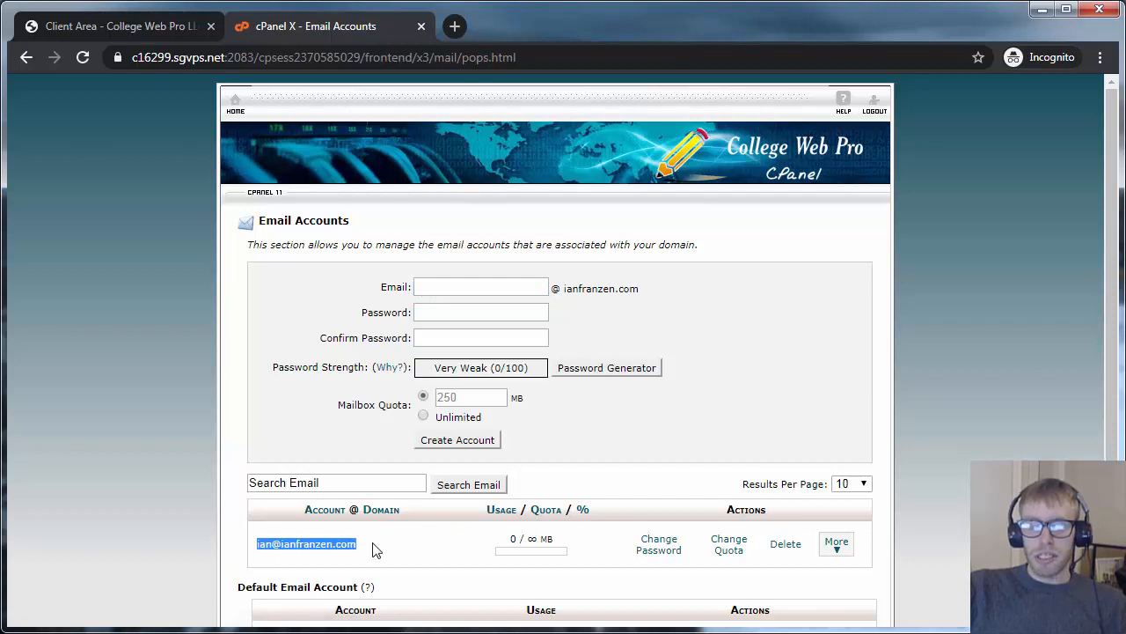
drag(251, 551, 369, 550)
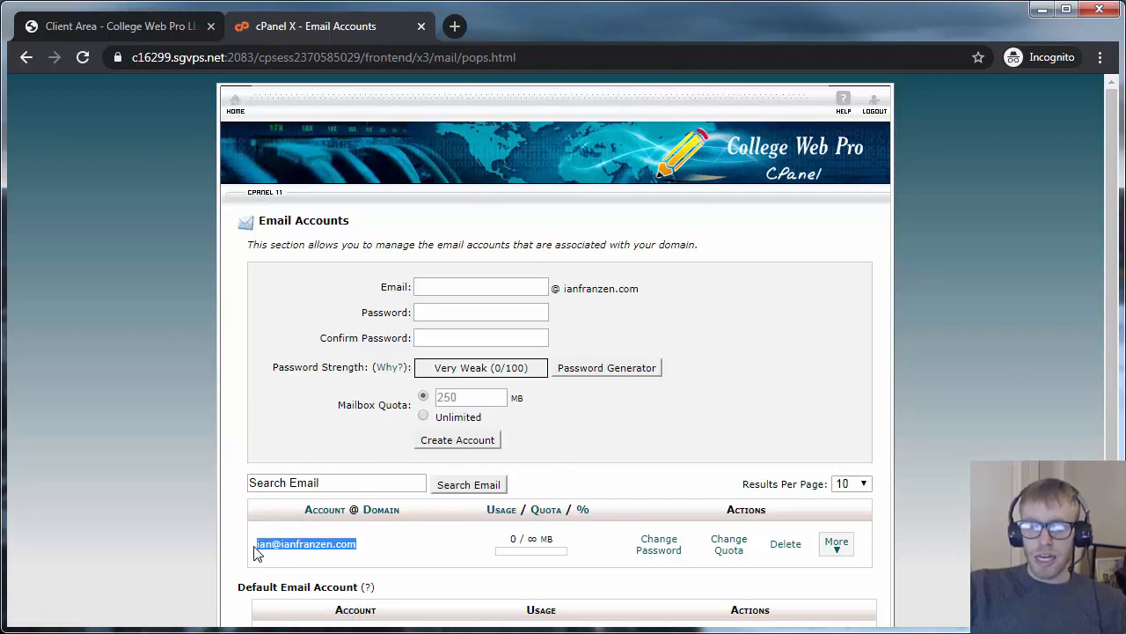
click(358, 547)
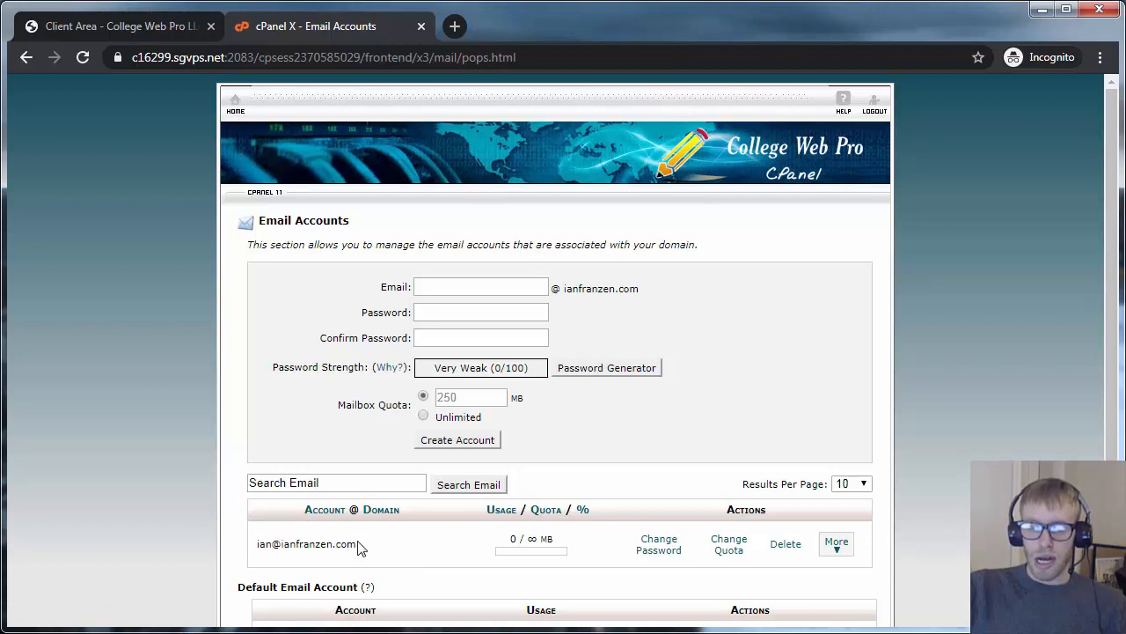
Add a forwarder in Forwarders sending the new mailbox's mail to the Gmail destination address.
click(237, 111)
scroll(736, 470, down, 2)
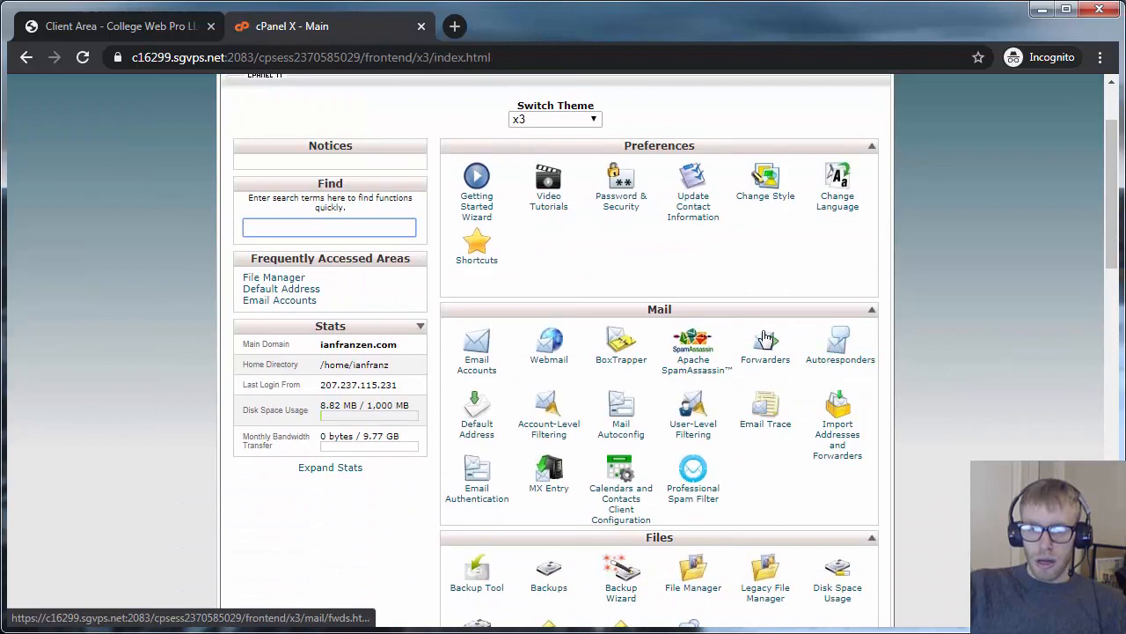
click(765, 340)
click(559, 479)
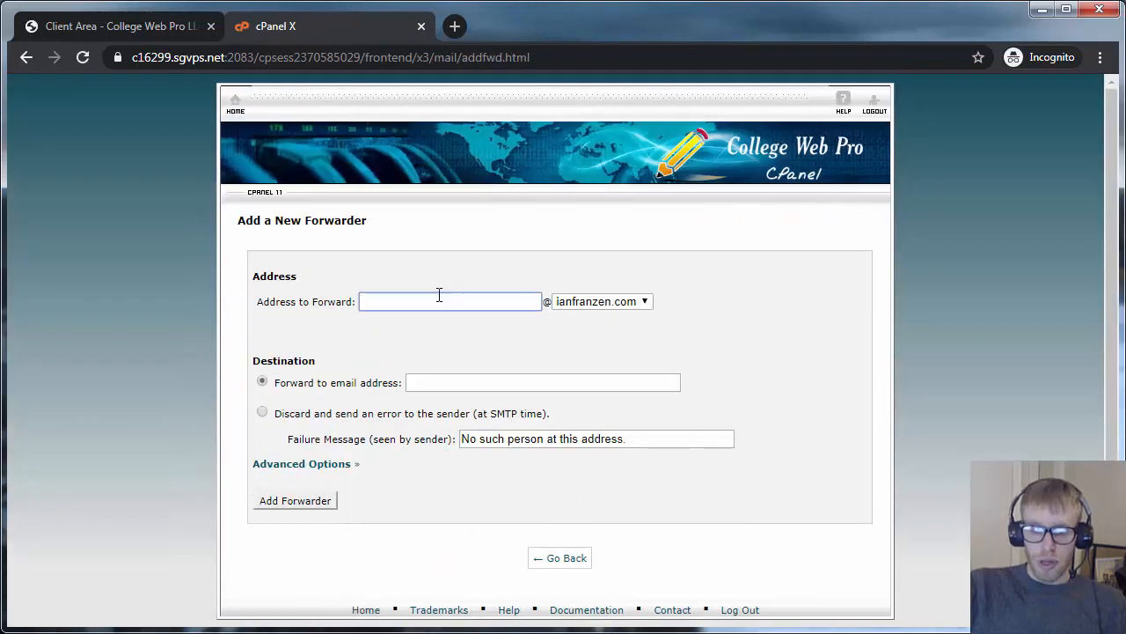
key(Tab)
key(Tab)
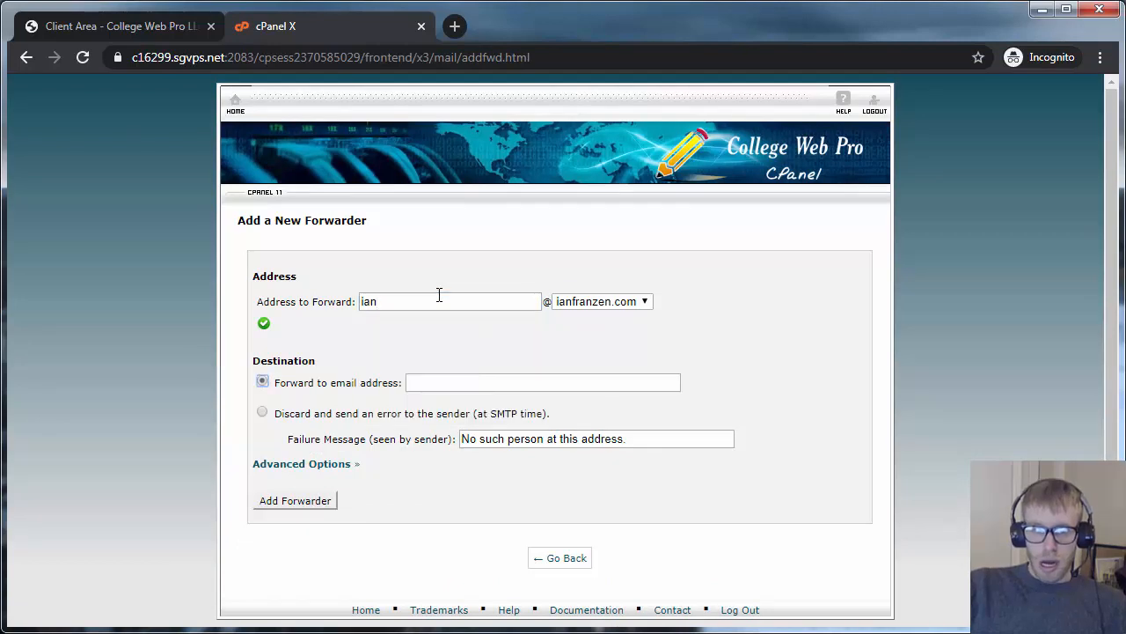
click(466, 384)
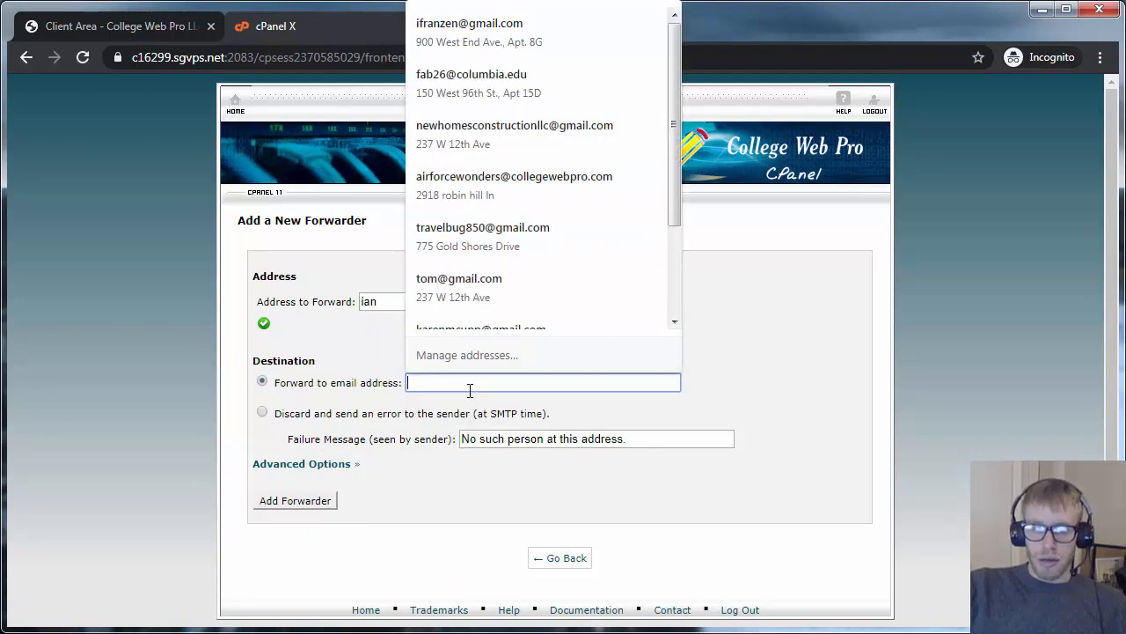
click(827, 374)
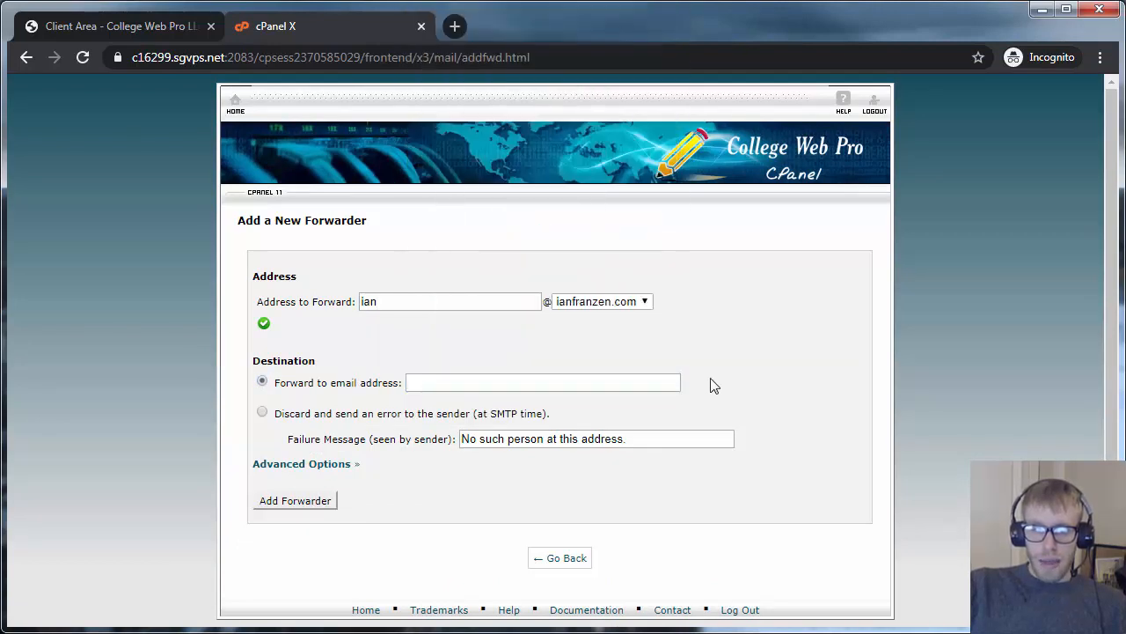
click(470, 385)
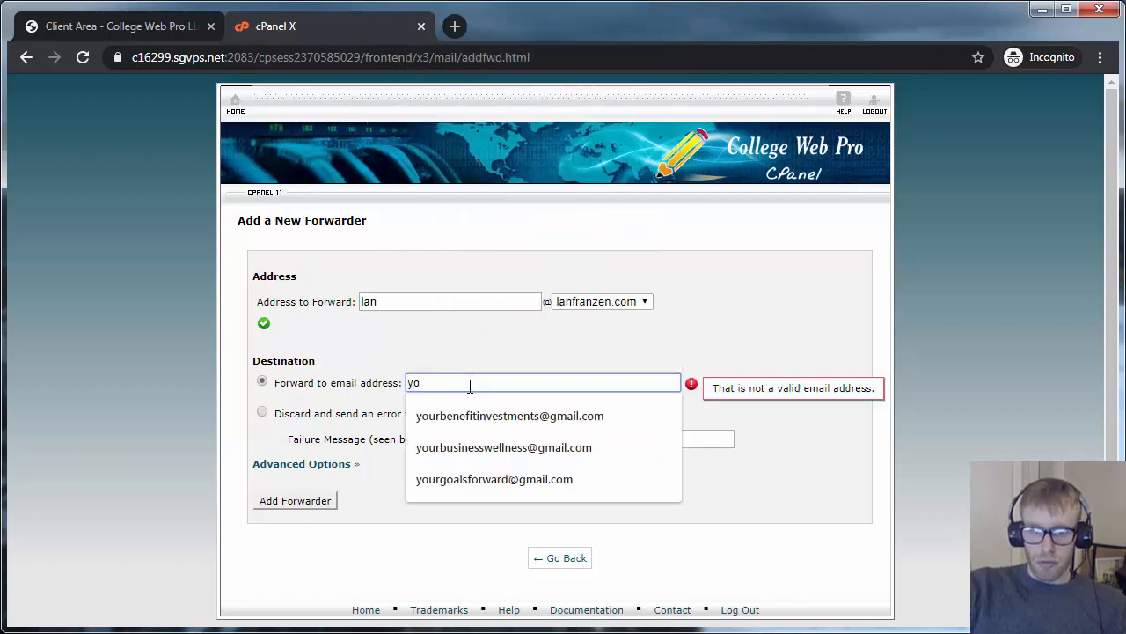
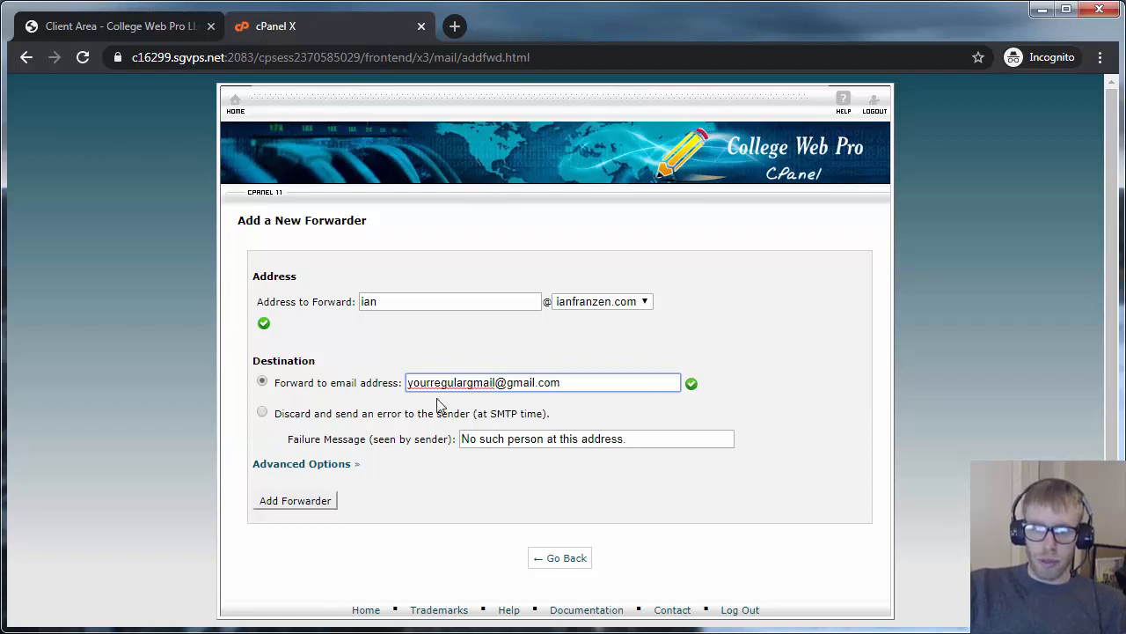
click(306, 505)
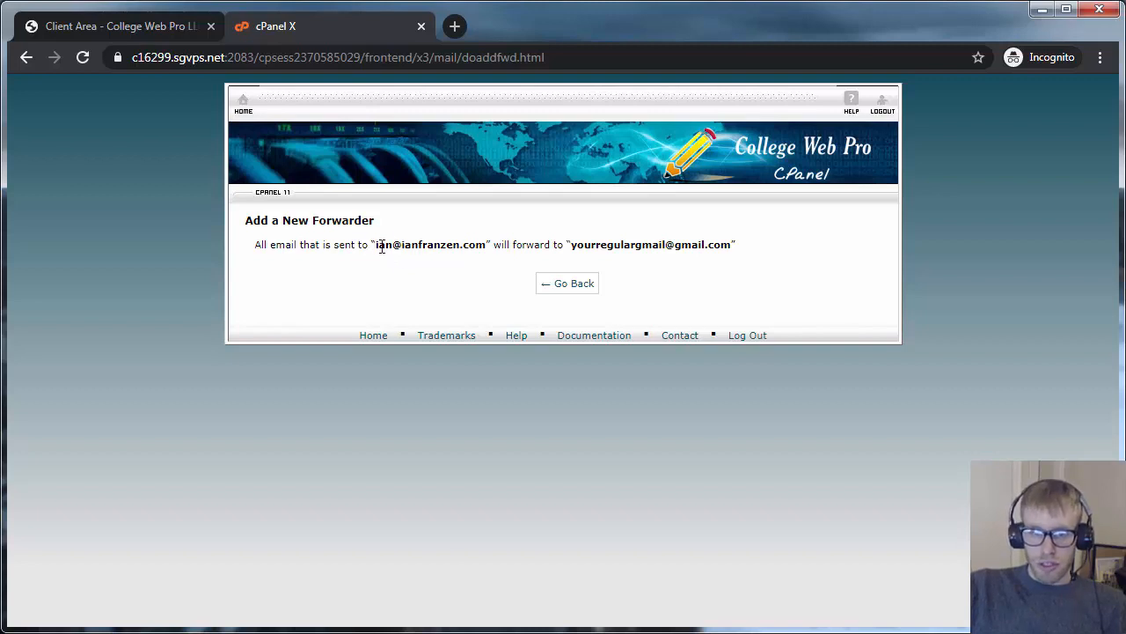
Go back to the Forwarders list and highlight the new domain address and its Gmail destination.
drag(371, 245, 482, 243)
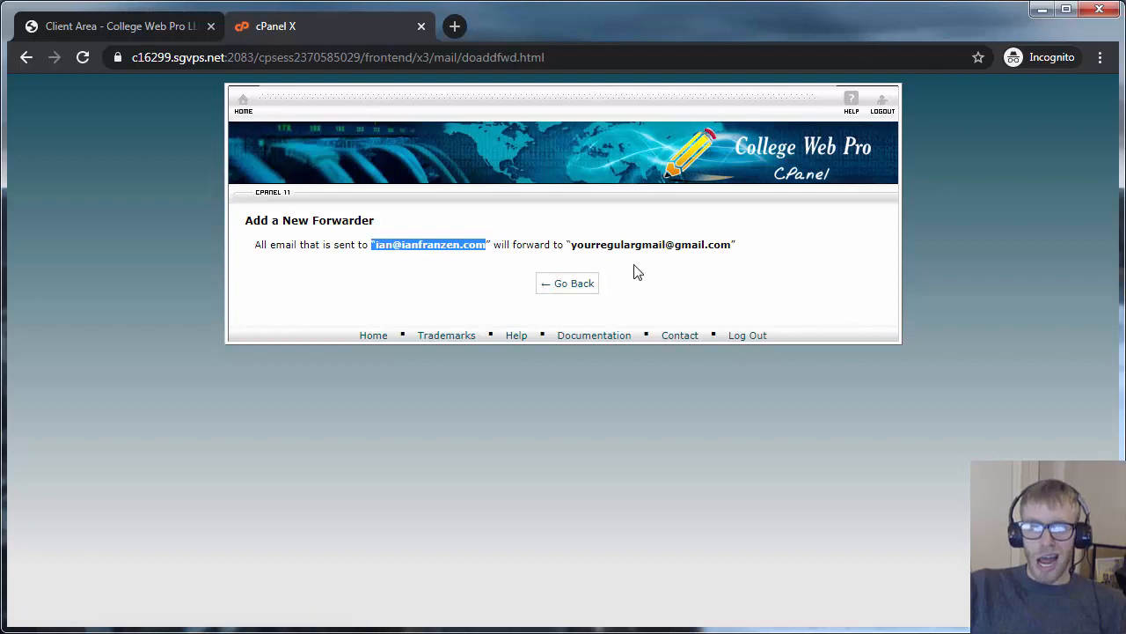
click(445, 280)
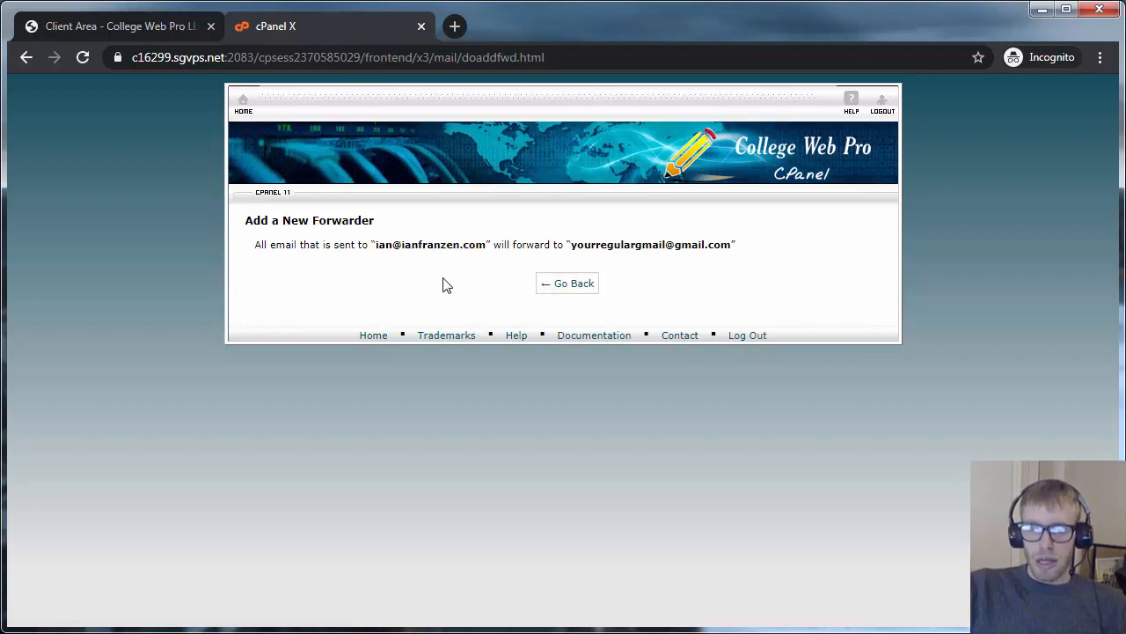
click(568, 283)
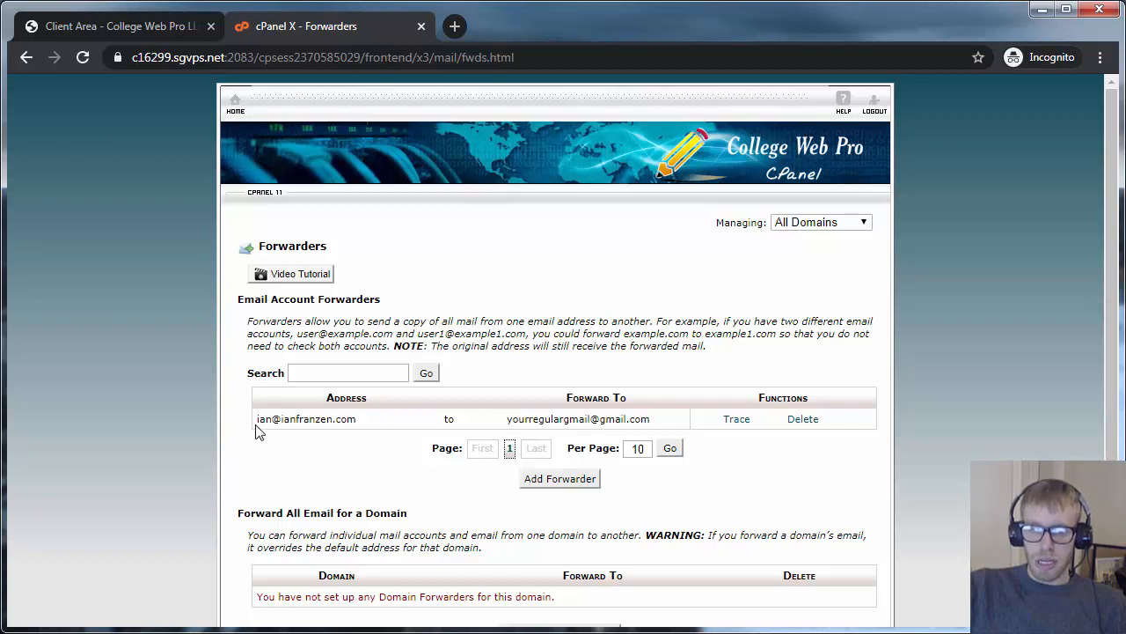
drag(256, 421, 358, 423)
drag(504, 420, 664, 417)
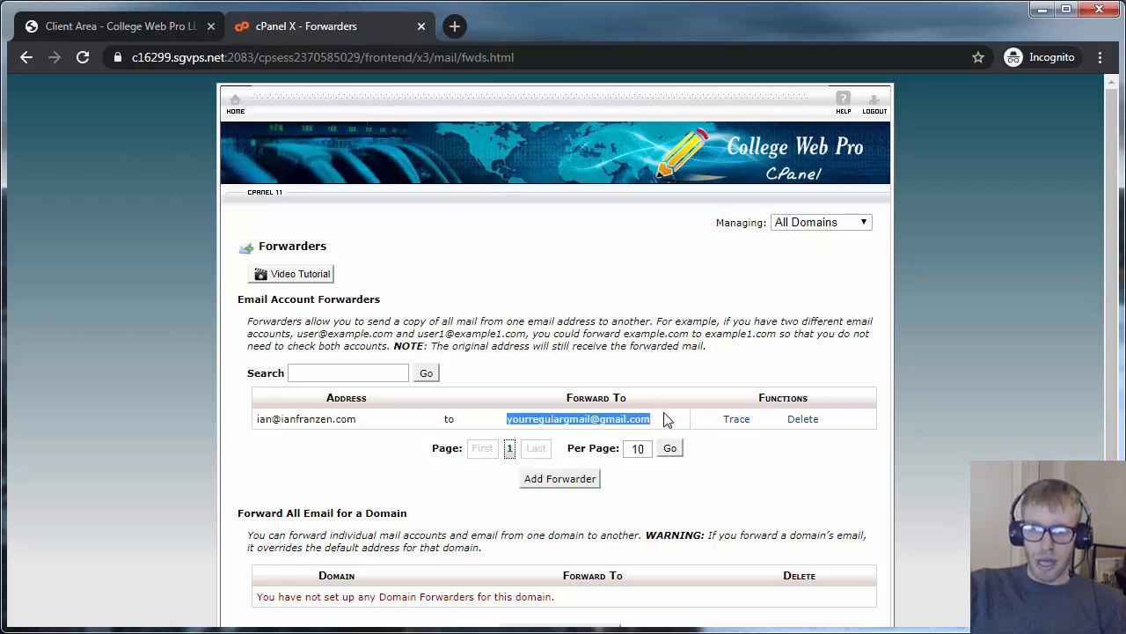
Go from cPanel HOME to Email Accounts and copy the new mailbox's address via right-click Copy.
click(236, 104)
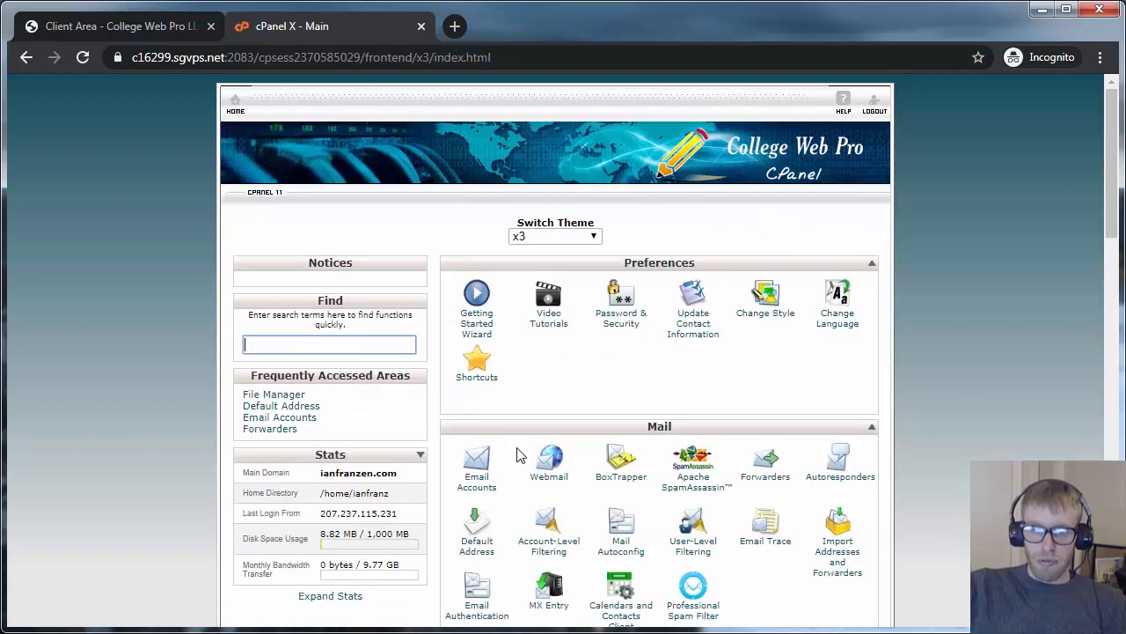
scroll(519, 455, down, 1)
scroll(519, 455, down, 1)
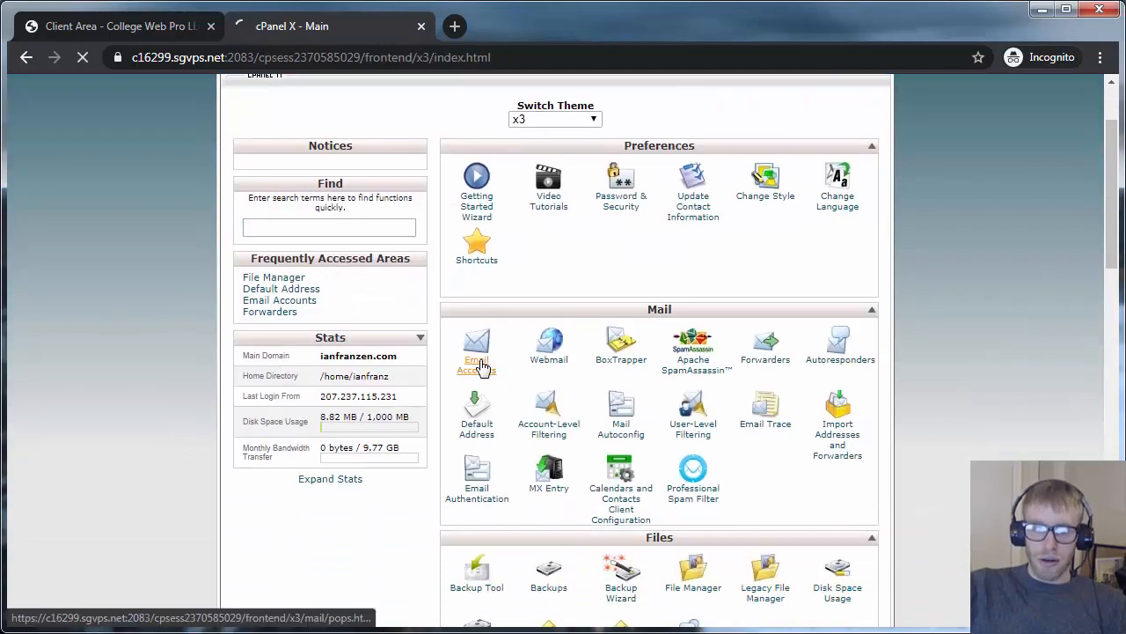
click(482, 367)
scroll(482, 367, down, 1)
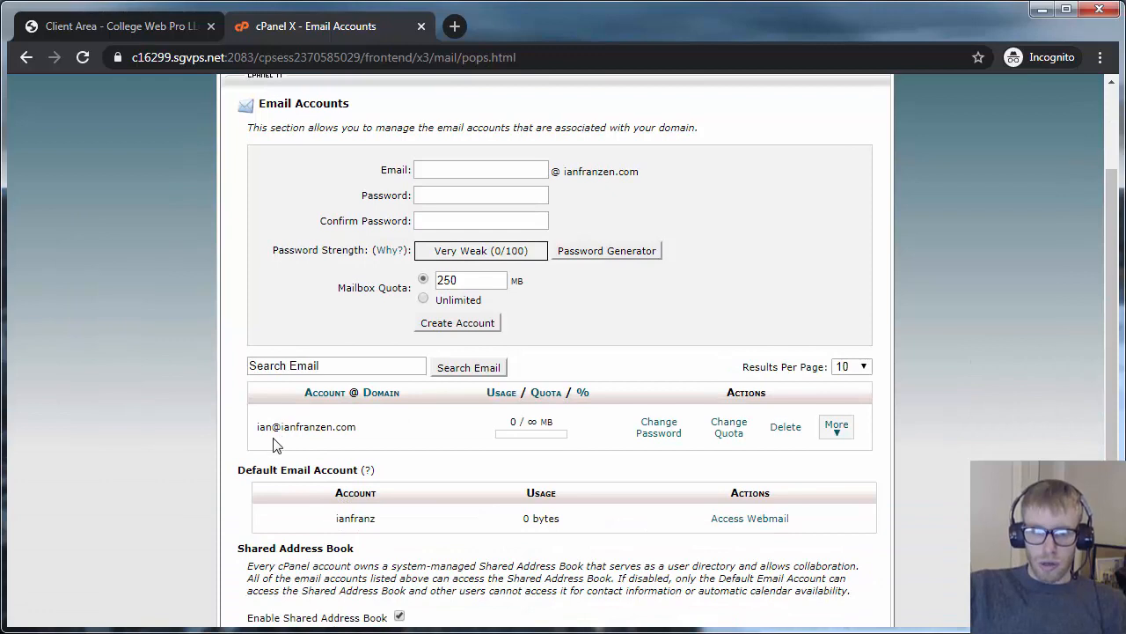
drag(250, 431, 349, 431)
right_click(346, 431)
click(377, 442)
click(281, 428)
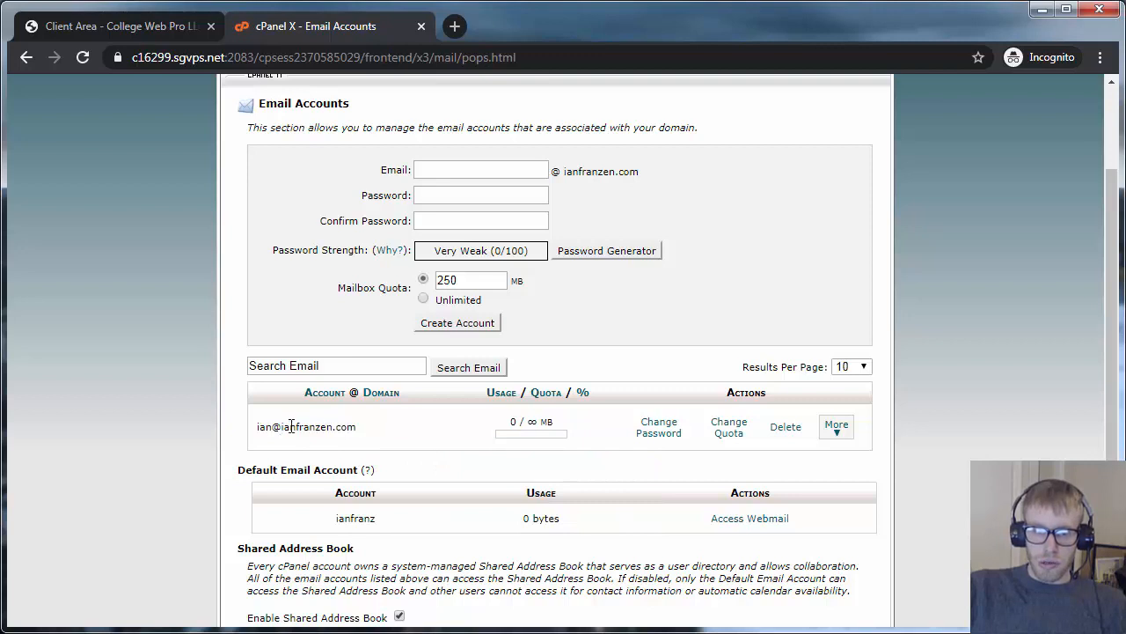
double_click(292, 426)
Go to the domain's /webmail address in a new browser tab.
key(ctrl+c)
key(ctrl+t)
key(ctrl+v)
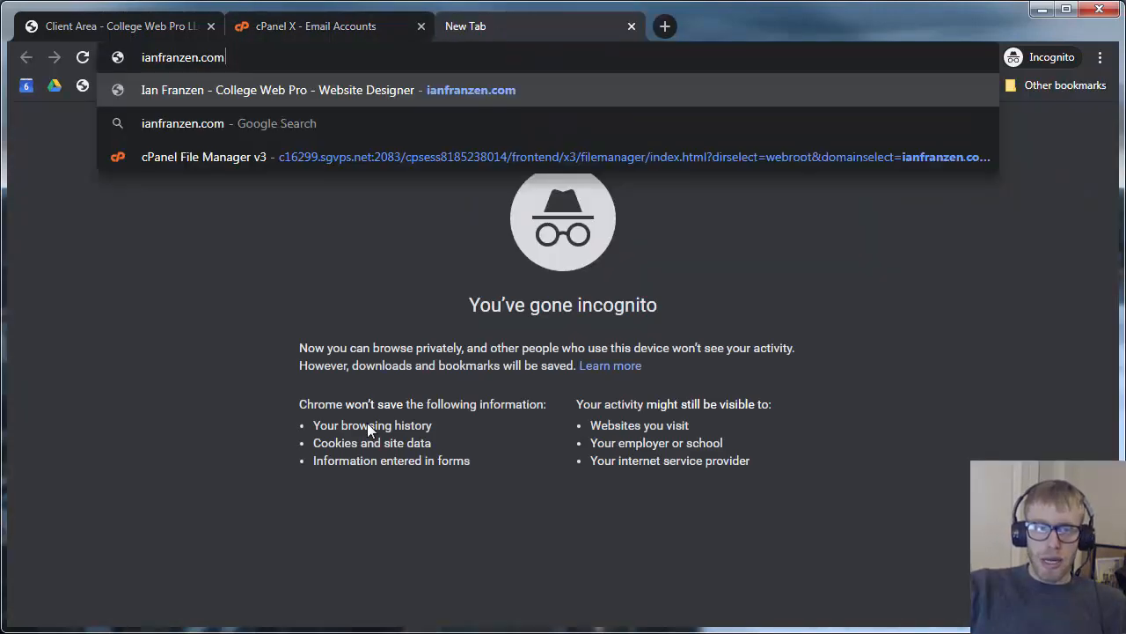
text(/webmail)
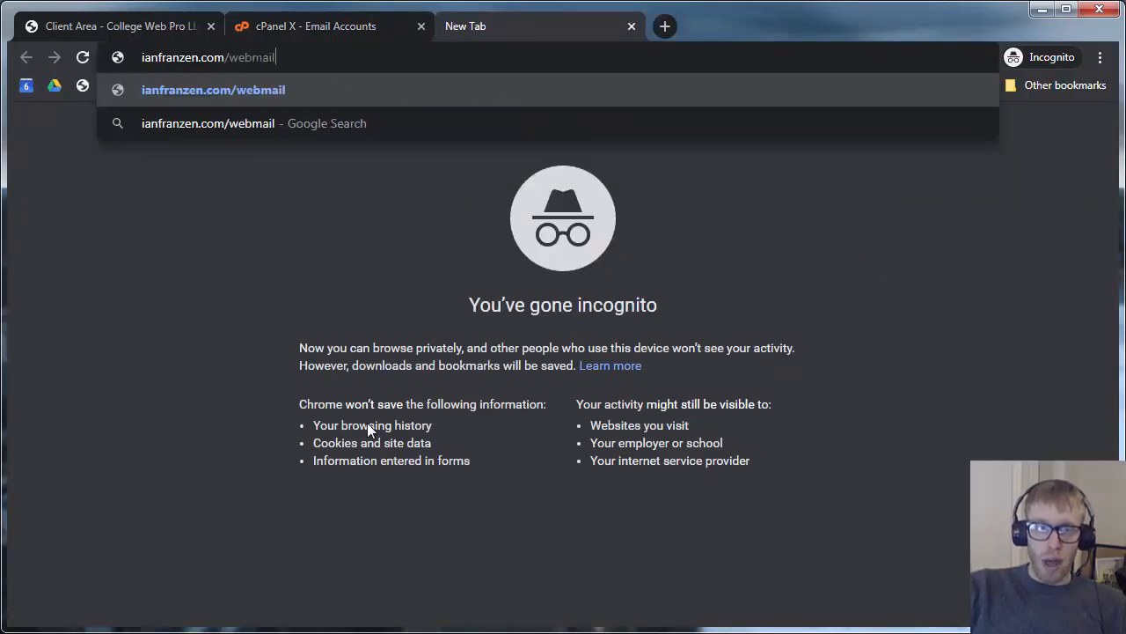
key(Return)
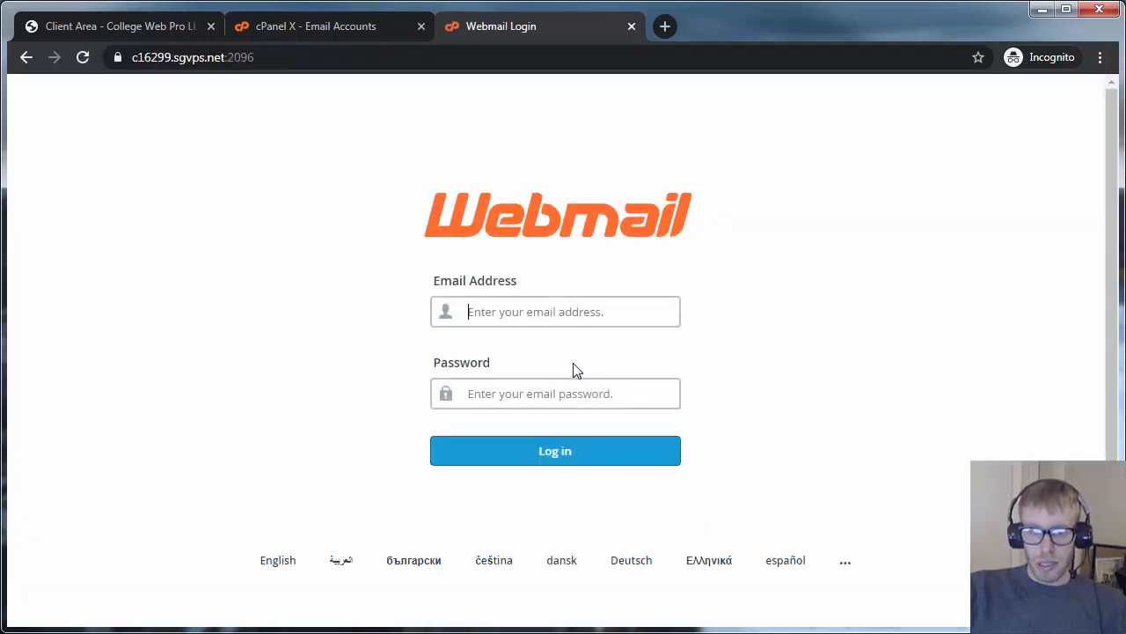
Sign in with the new mailbox's e-mail address and the password copied from the notes.
key(ctrl+v)
key(ctrl+a)
key(BackSpace)
key(ctrl+v)
key(Tab)
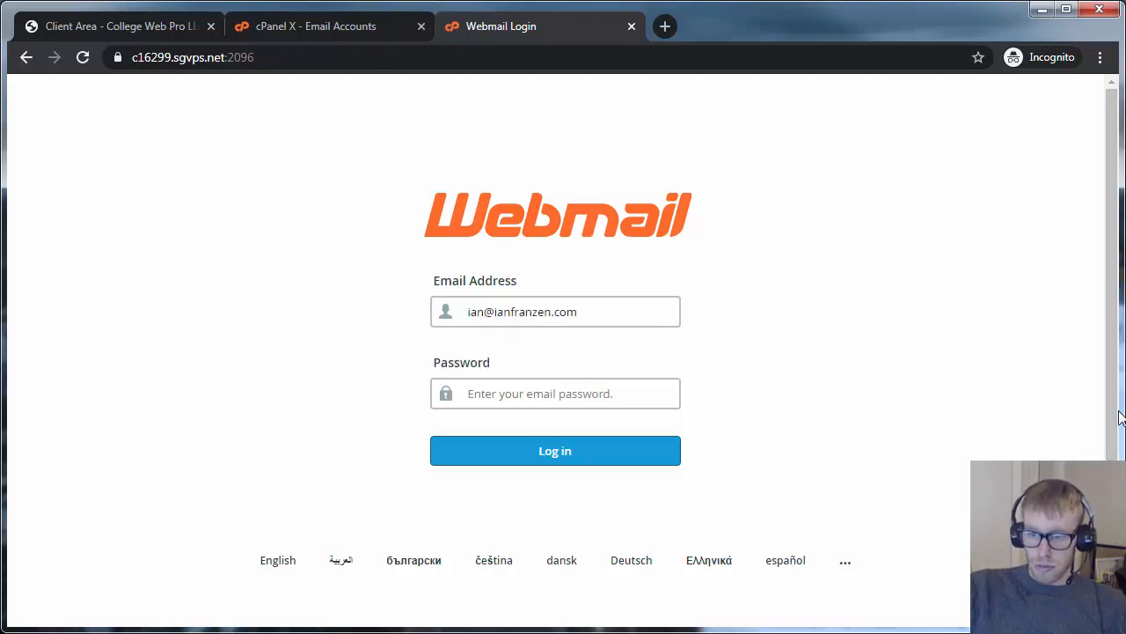
click(1125, 418)
drag(908, 399, 755, 398)
key(ctrl+c)
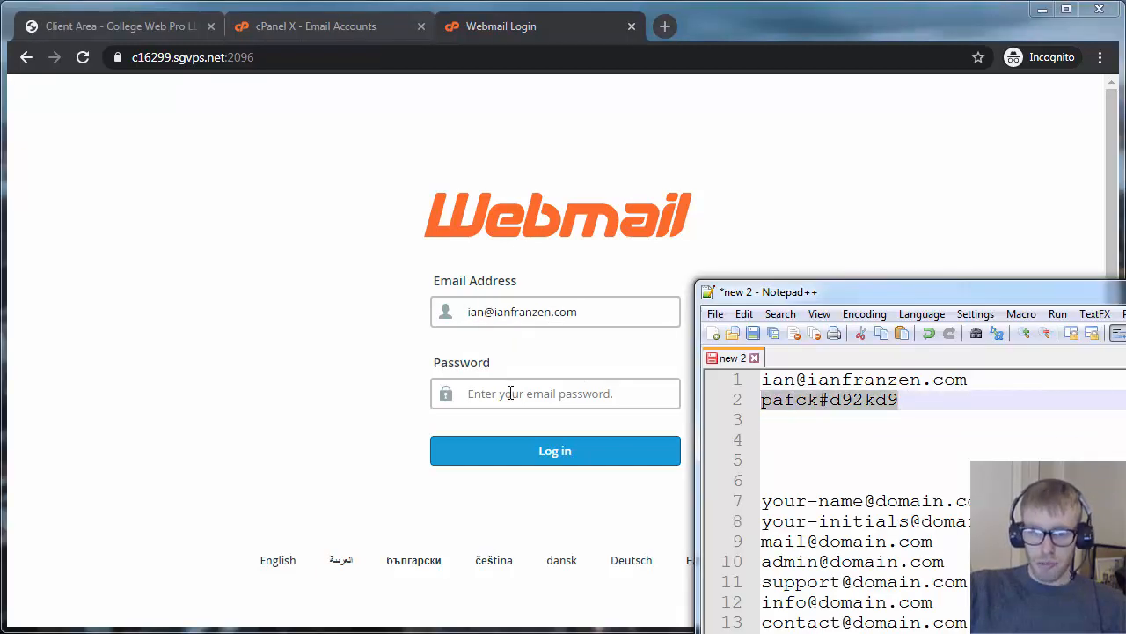
click(533, 393)
key(ctrl+v)
click(553, 451)
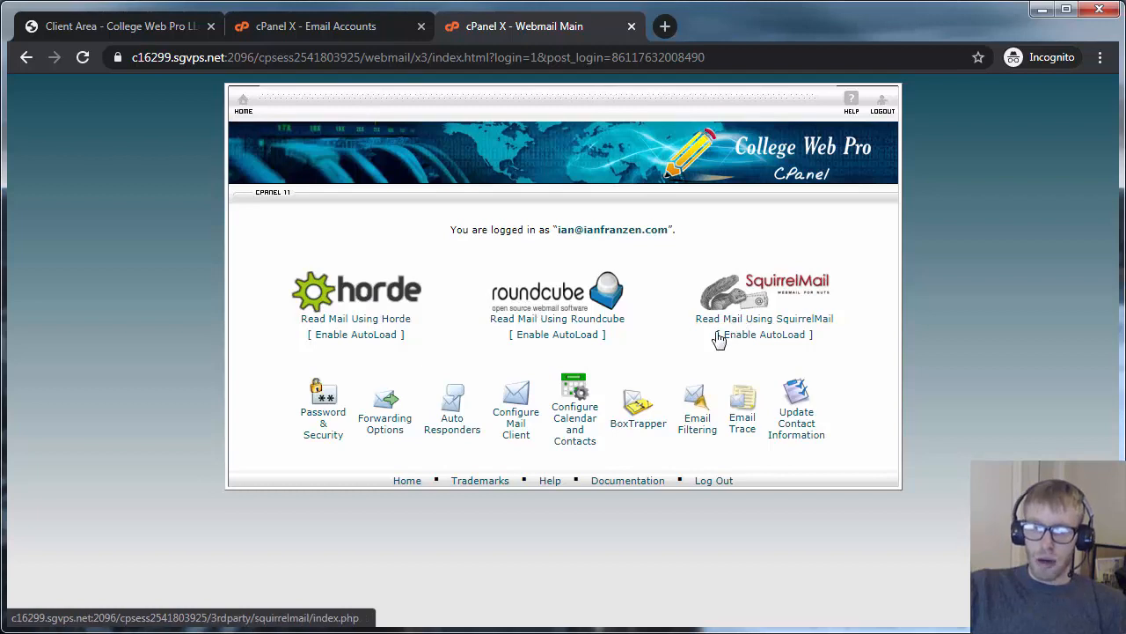
Turn on Roundcube AutoLoad with the default delay and read the mailbox in Roundcube.
click(560, 341)
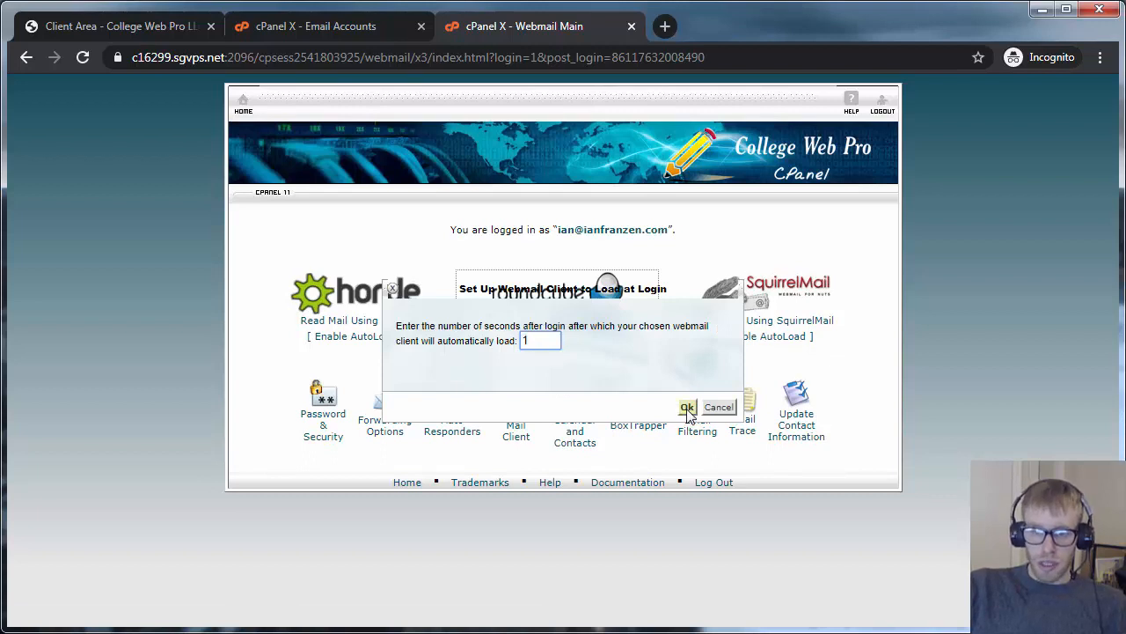
click(686, 407)
click(536, 323)
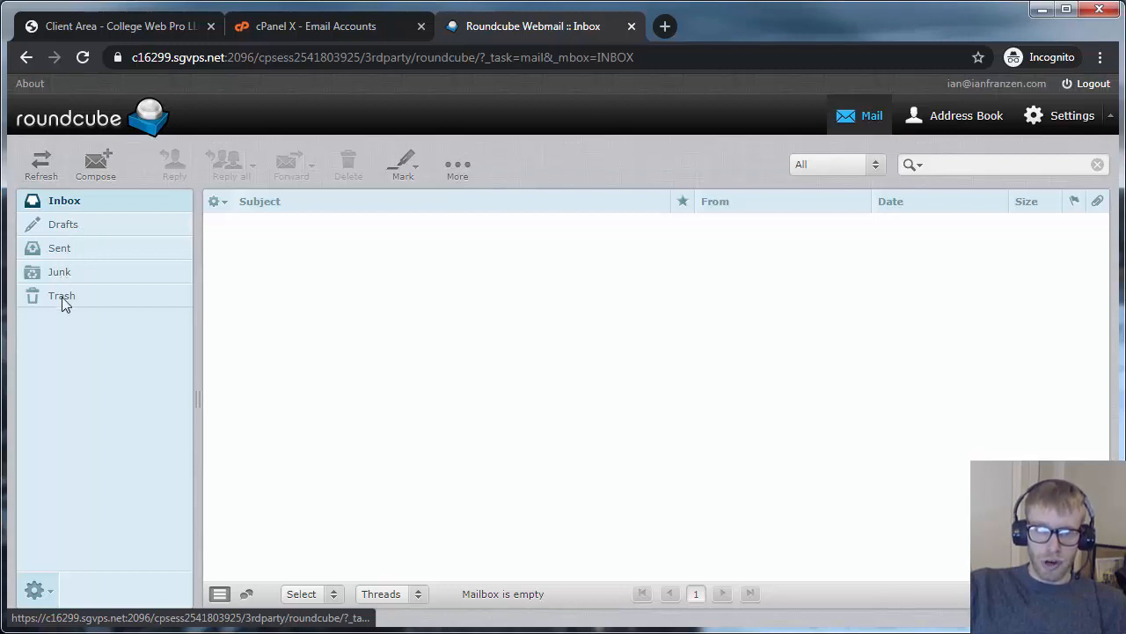
Start and cancel two Compose messages, check the Inbox is empty, then return to cPanel Email Accounts.
click(104, 171)
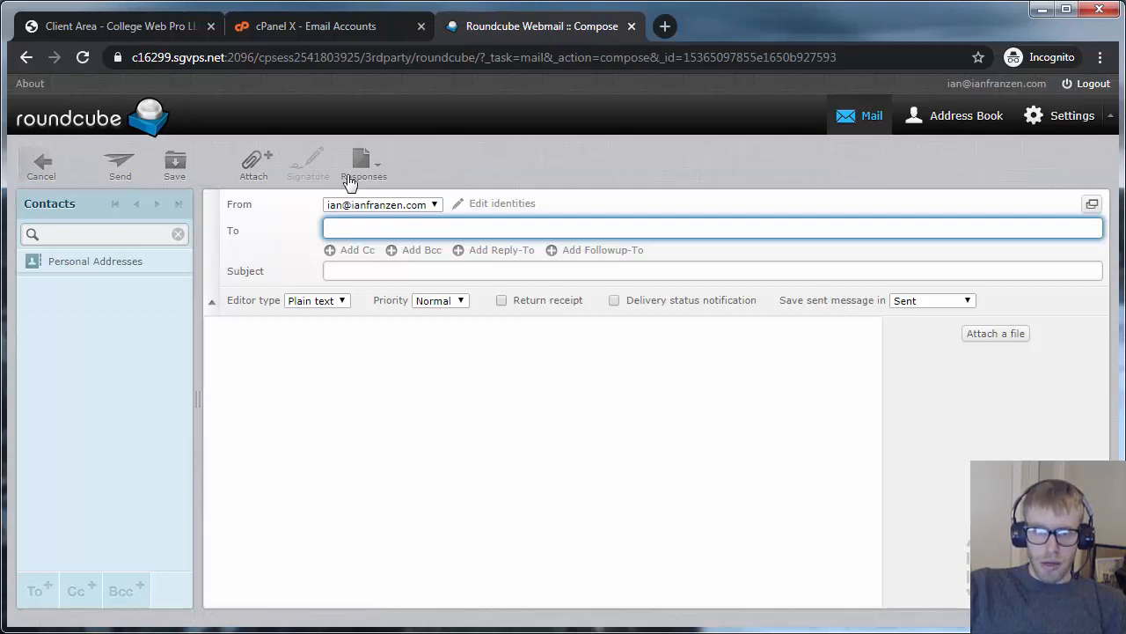
click(42, 165)
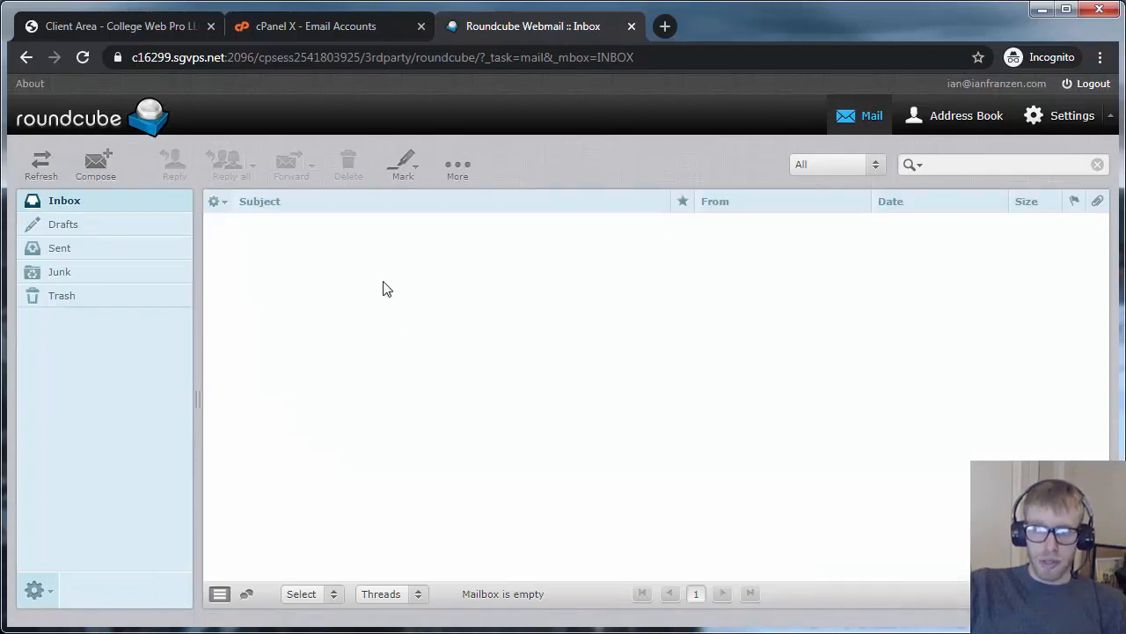
click(95, 164)
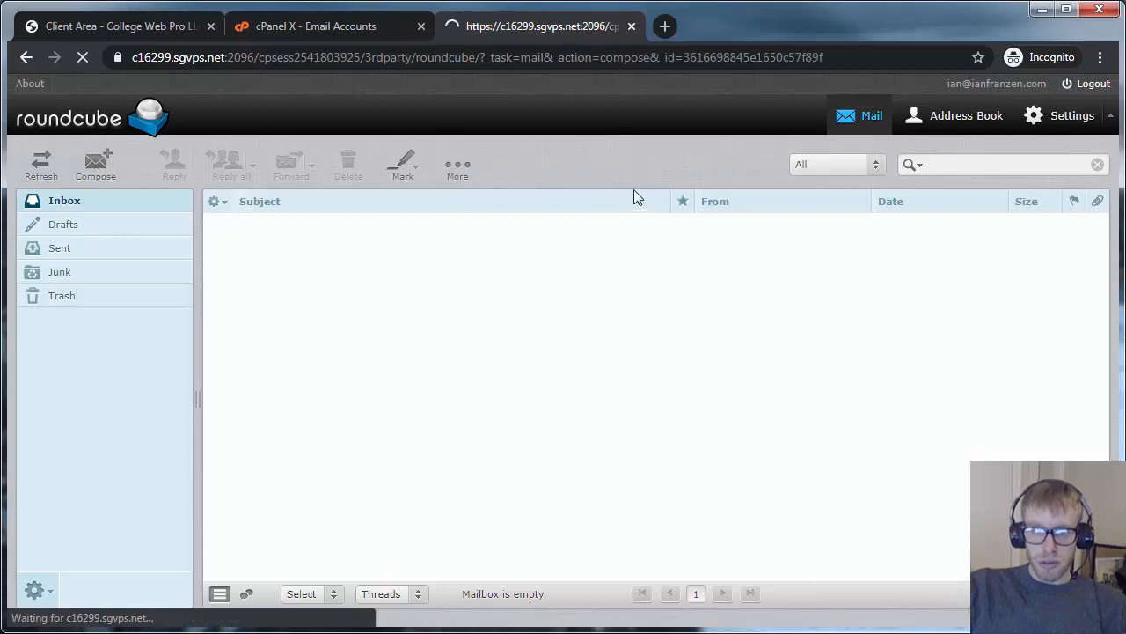
click(39, 162)
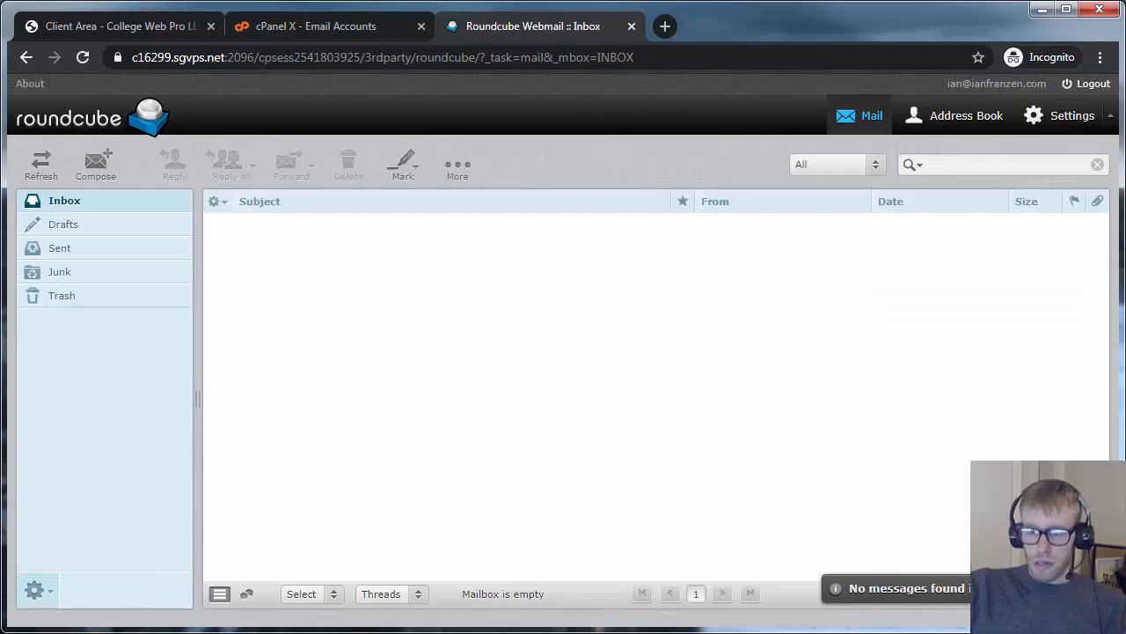
click(349, 25)
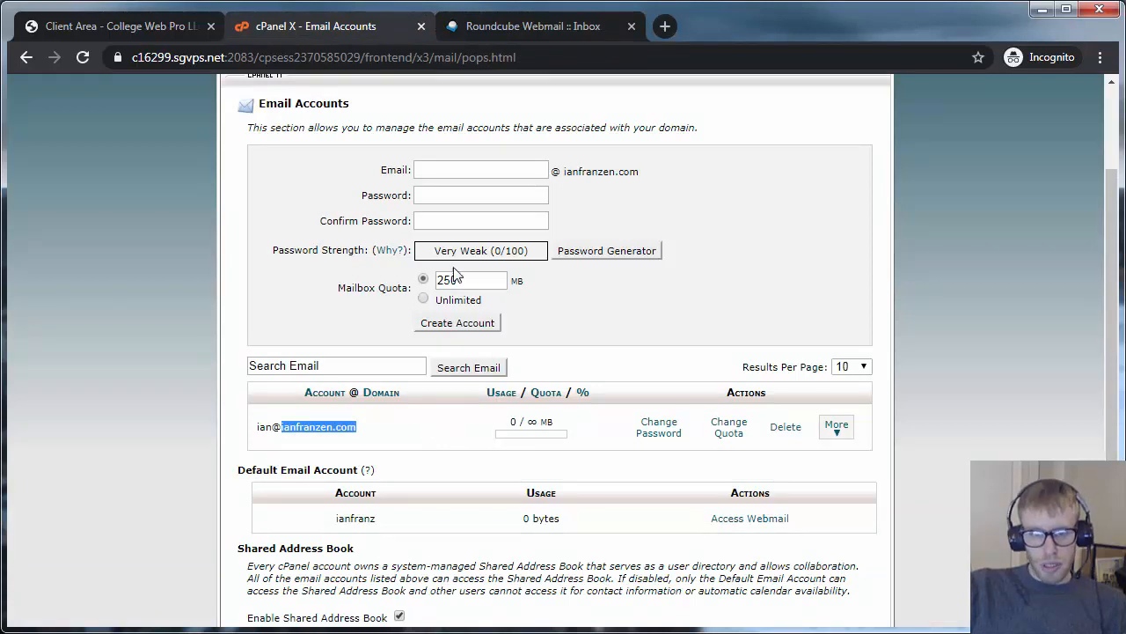
Review the Email Accounts list, clear the highlight, and return to the College Web Pro client area.
scroll(618, 479, up, 3)
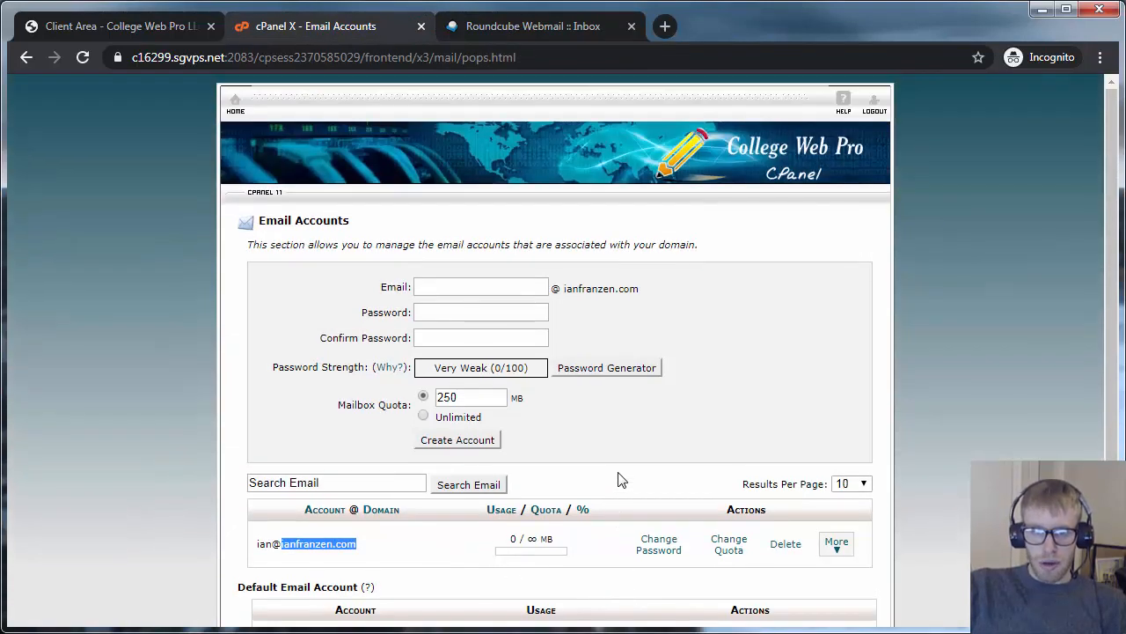
scroll(619, 480, down, 3)
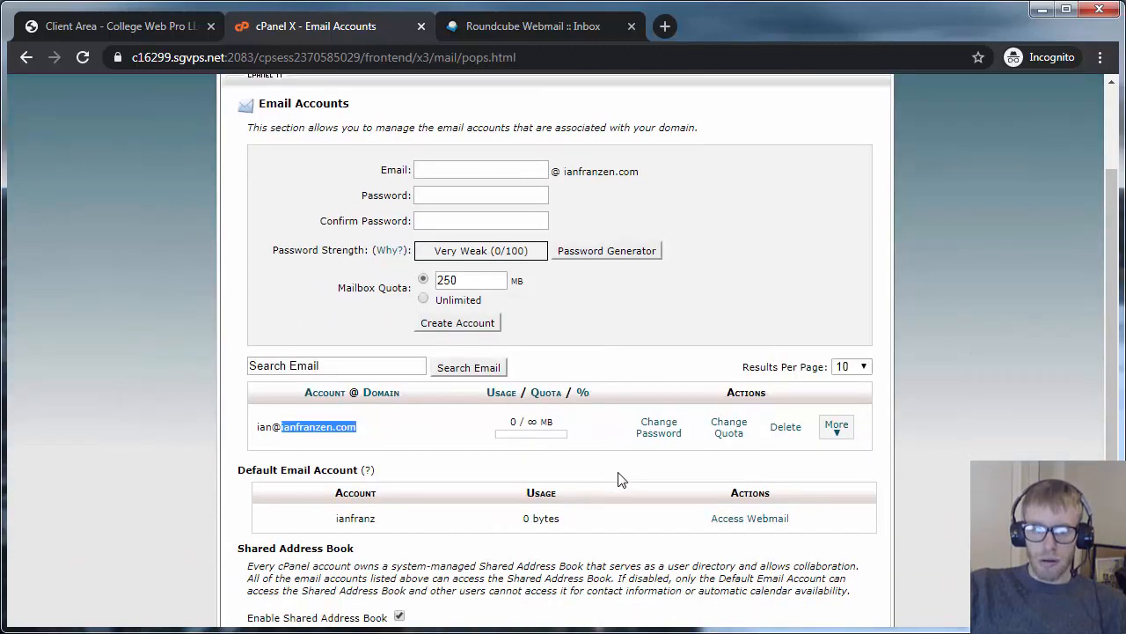
scroll(619, 480, up, 3)
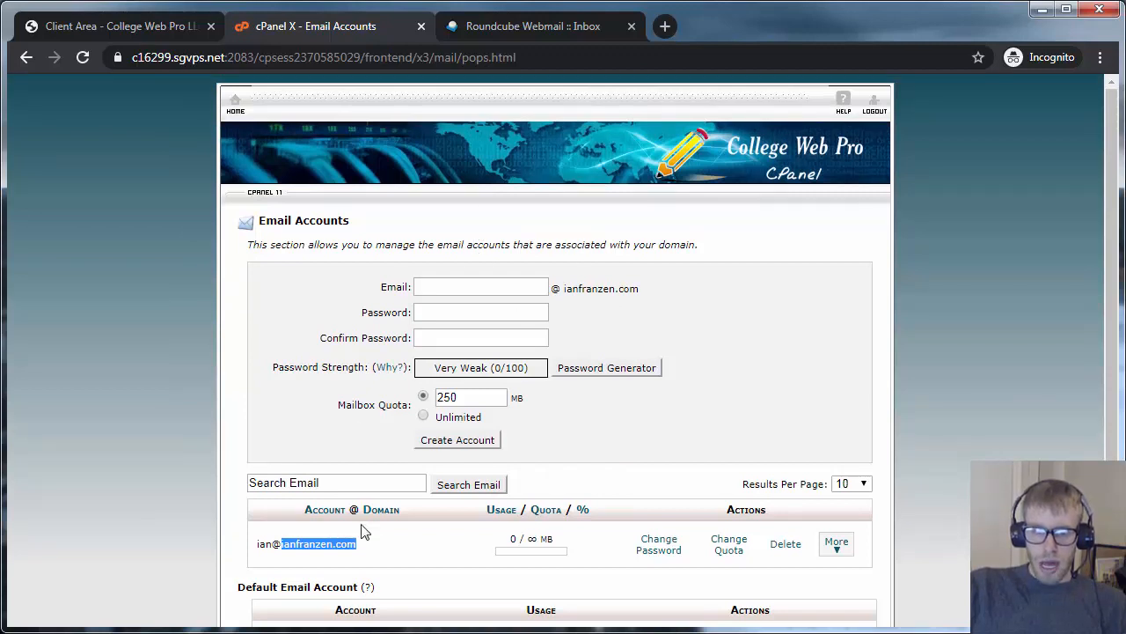
click(257, 549)
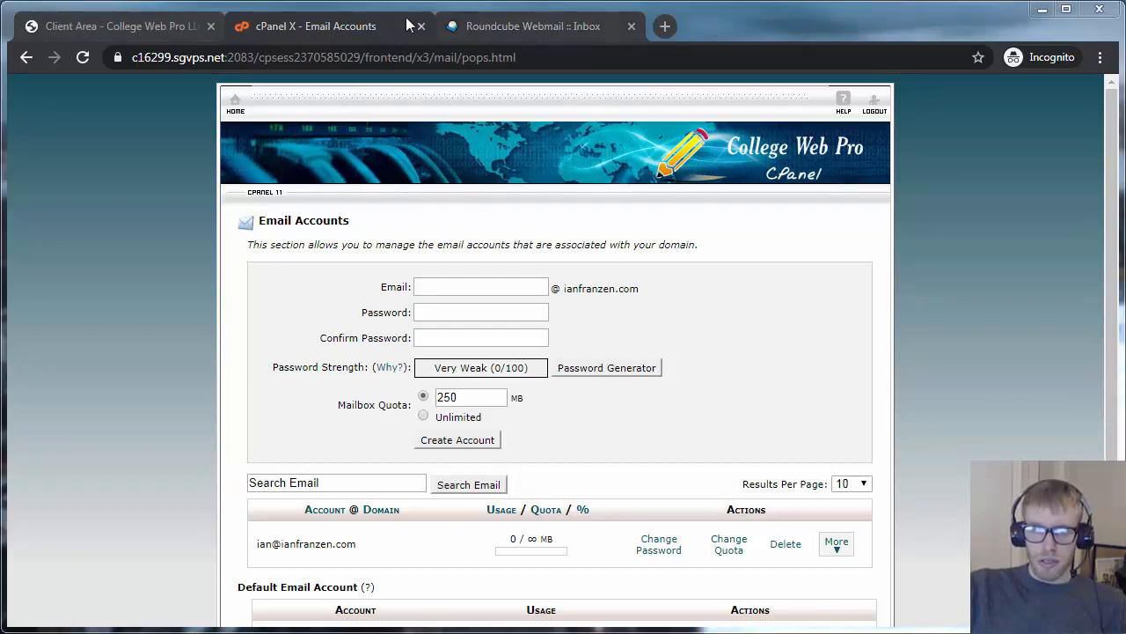
click(131, 28)
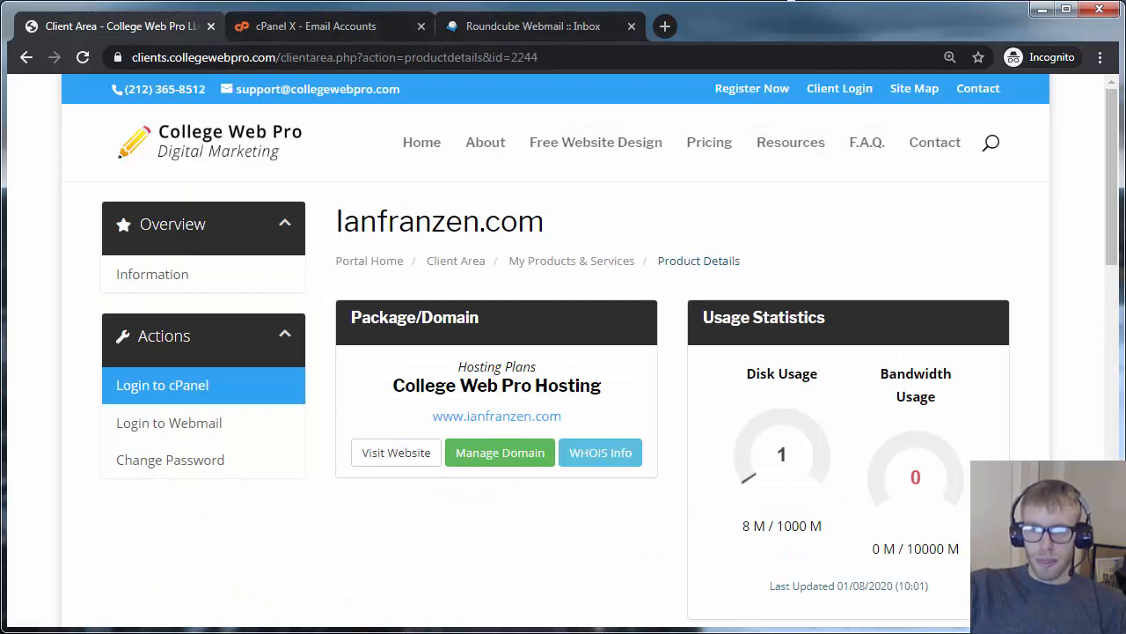